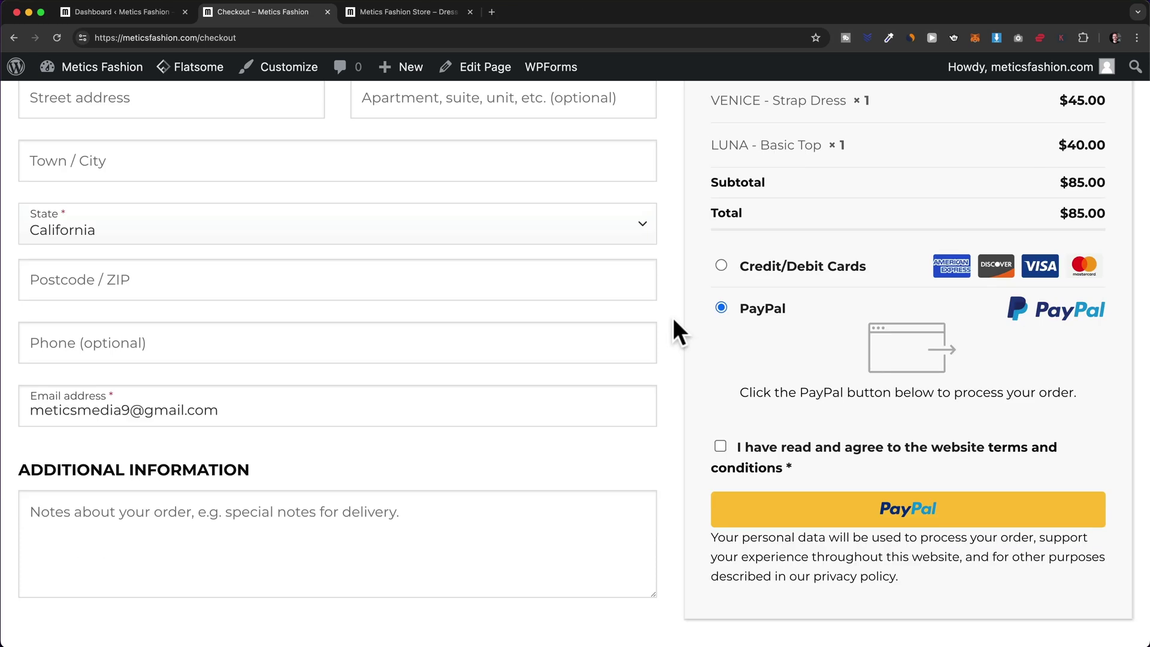
# Go from the storefront checkout to the admin Dashboard and open WooCommerce Settings.
pyautogui.click(170, 17)
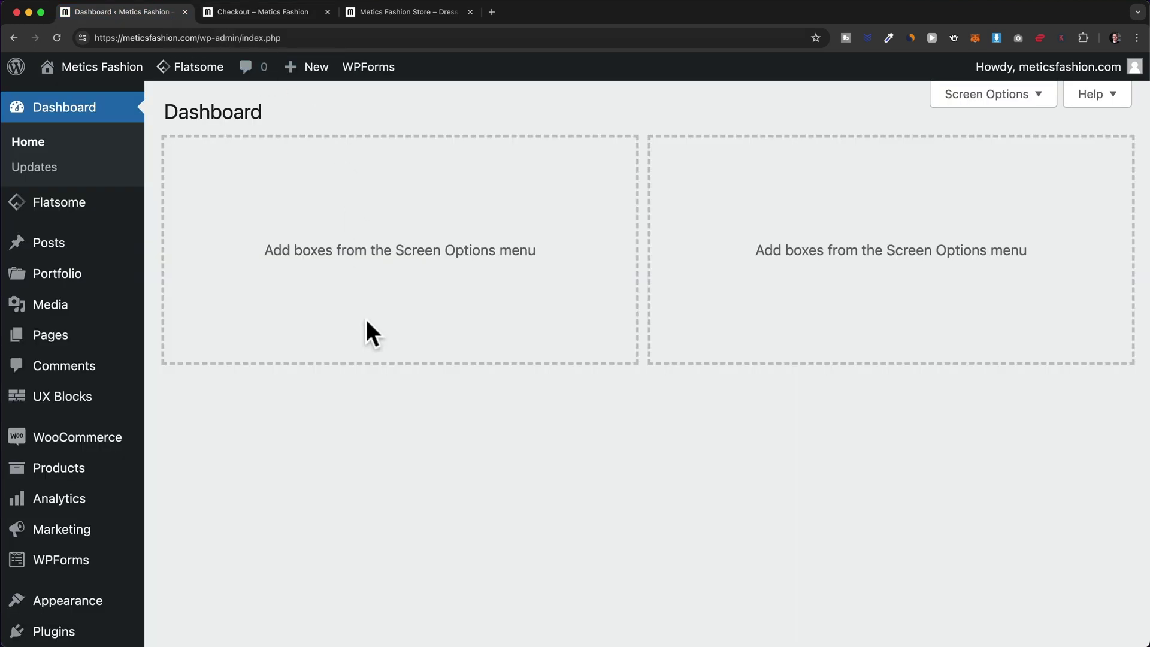
pyautogui.moveTo(113, 440)
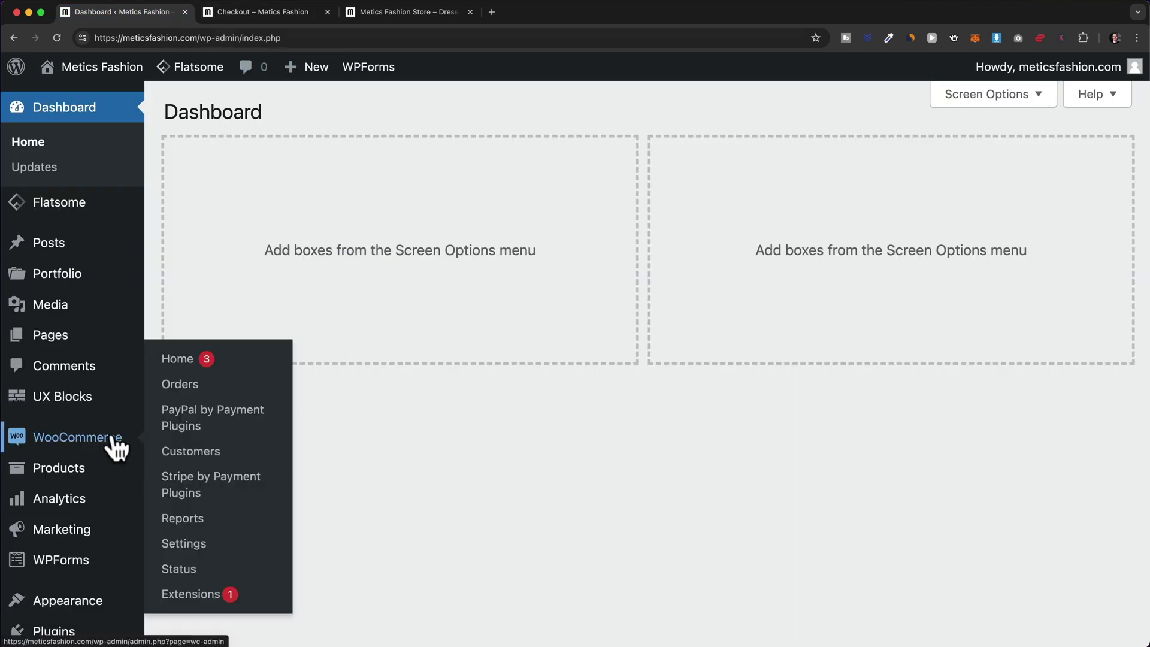
pyautogui.click(198, 550)
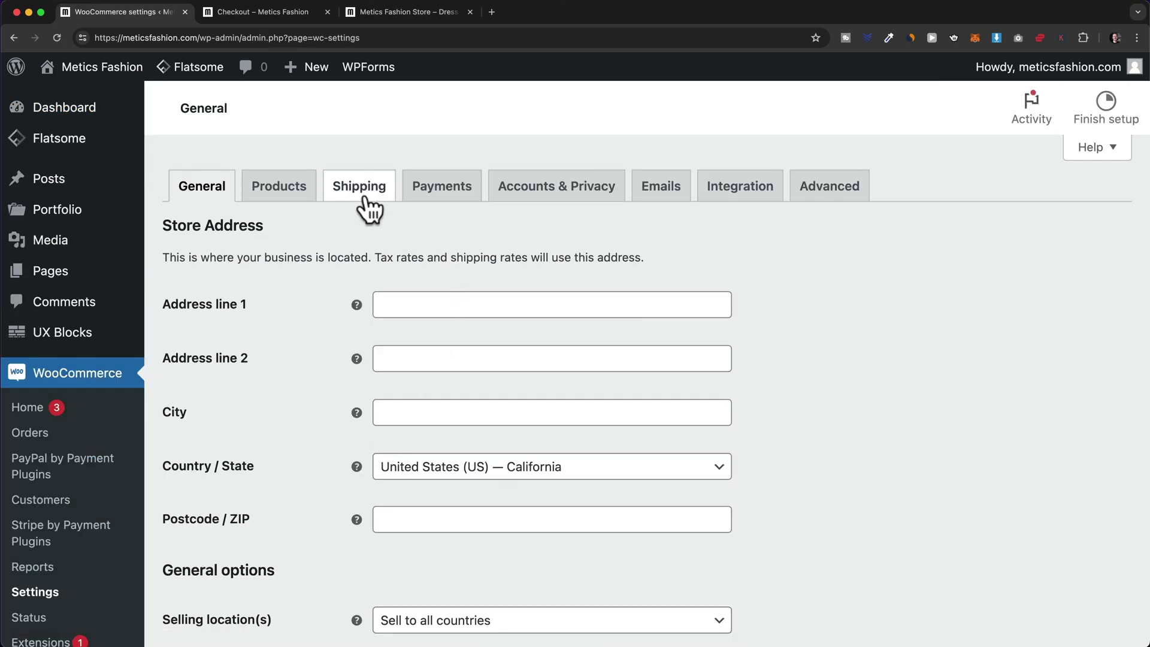
# Open the Shipping settings and review the zone examples for California, US domestic and Europe.
pyautogui.click(367, 205)
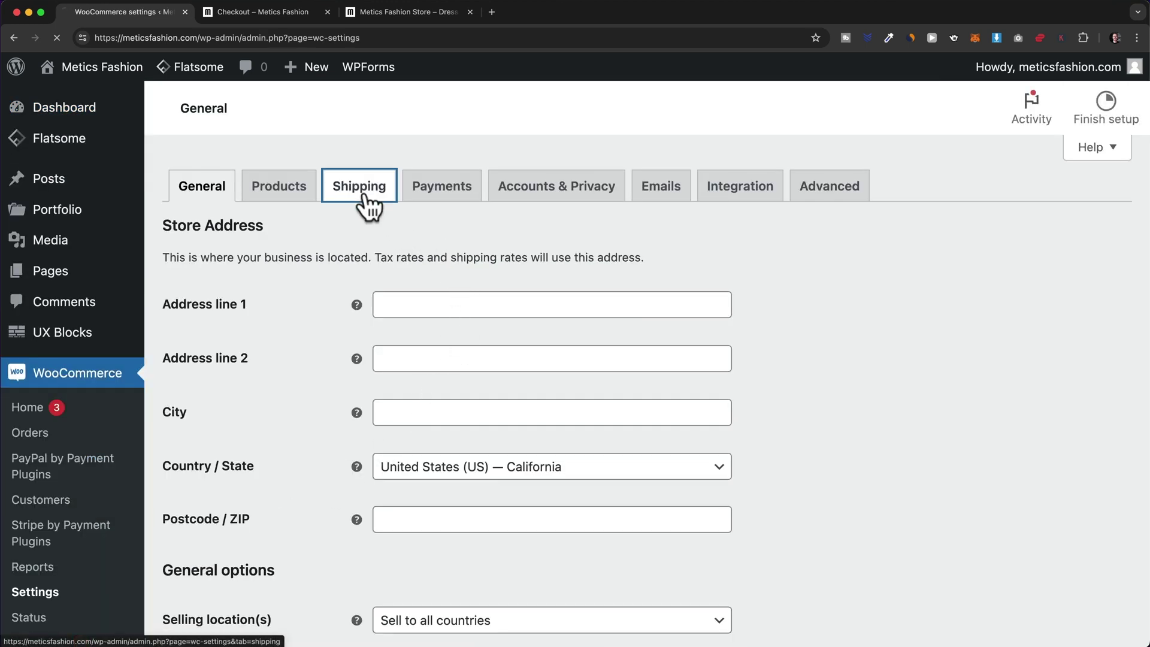
pyautogui.scroll(-3, 462, 348)
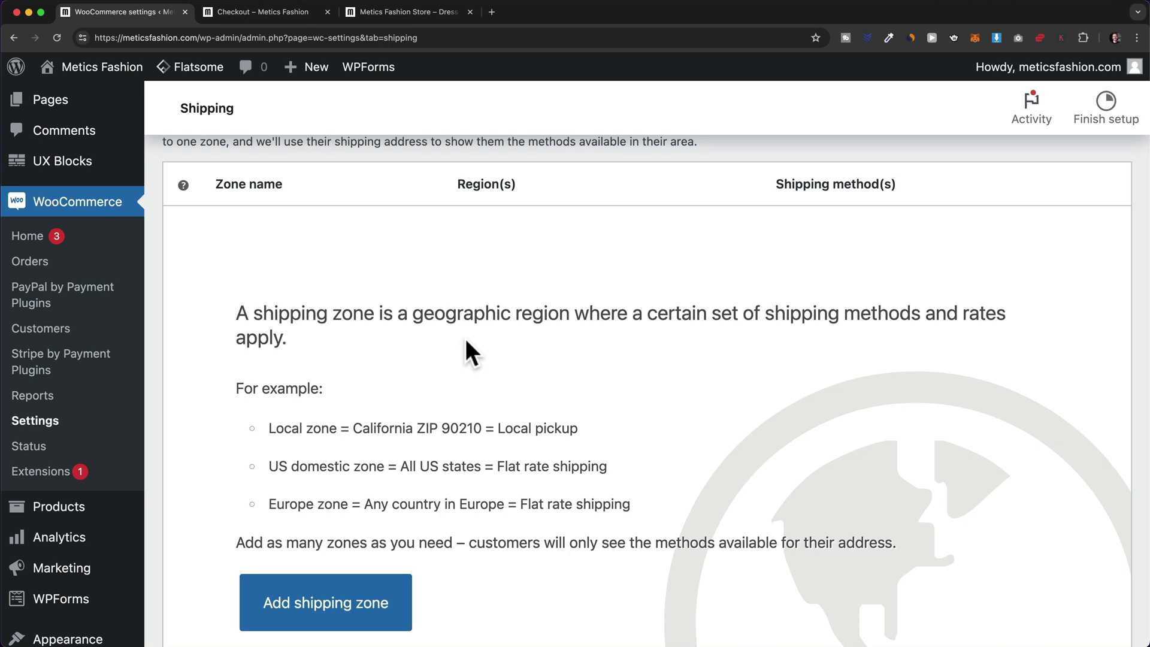
pyautogui.scroll(-3, 466, 339)
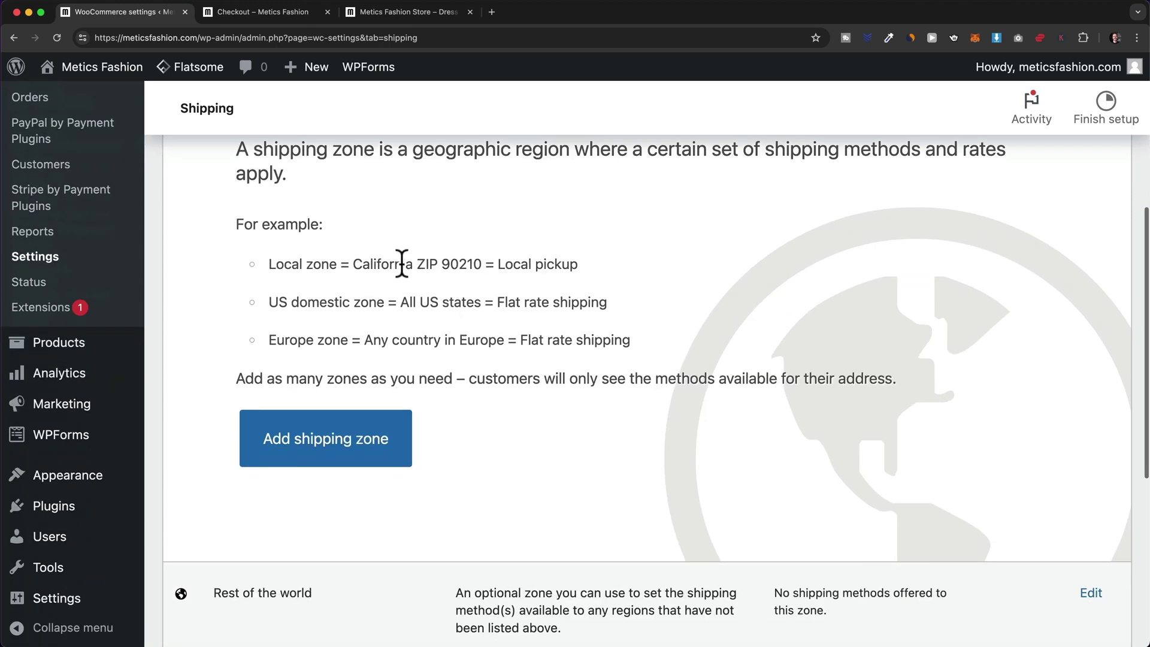
pyautogui.moveTo(353, 290); pyautogui.dragTo(415, 290)
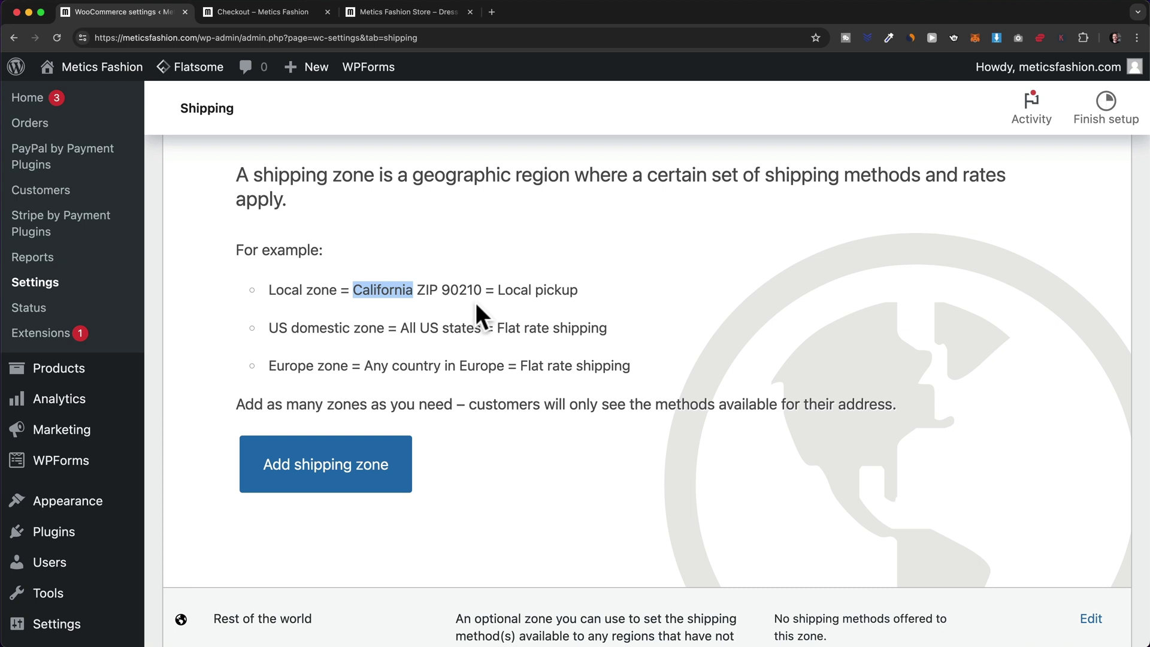
pyautogui.moveTo(269, 328); pyautogui.dragTo(393, 327)
pyautogui.moveTo(268, 365); pyautogui.dragTo(357, 366)
# Start creating a new shipping zone from the empty zones list.
pyautogui.scroll(1, 426, 362)
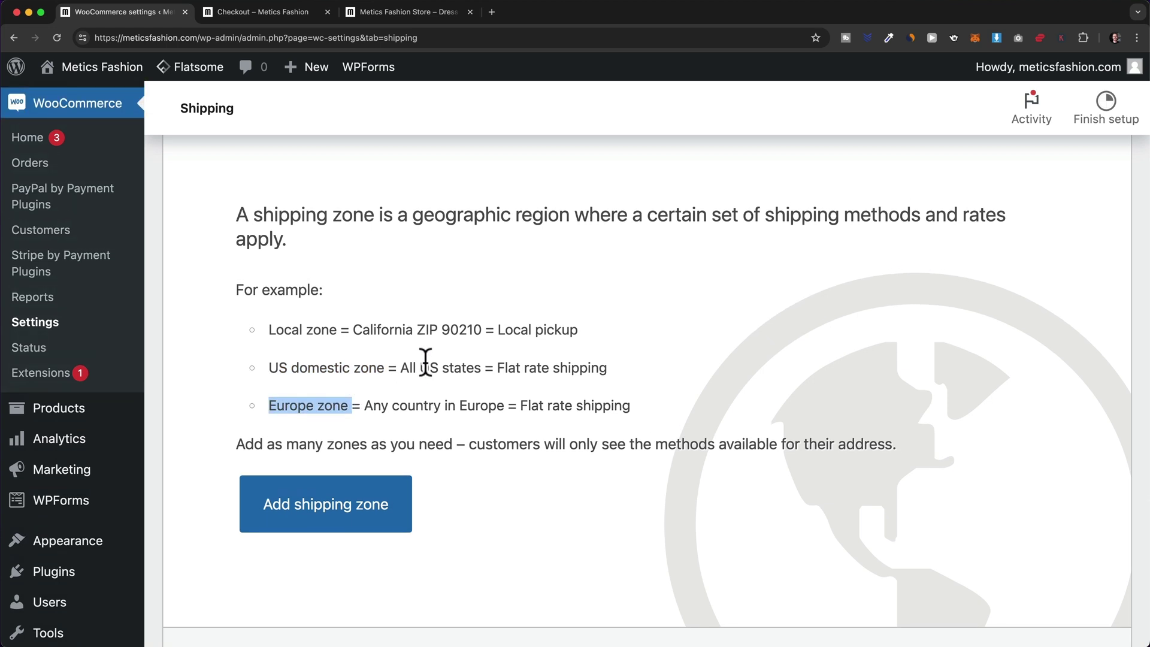
pyautogui.scroll(3, 425, 362)
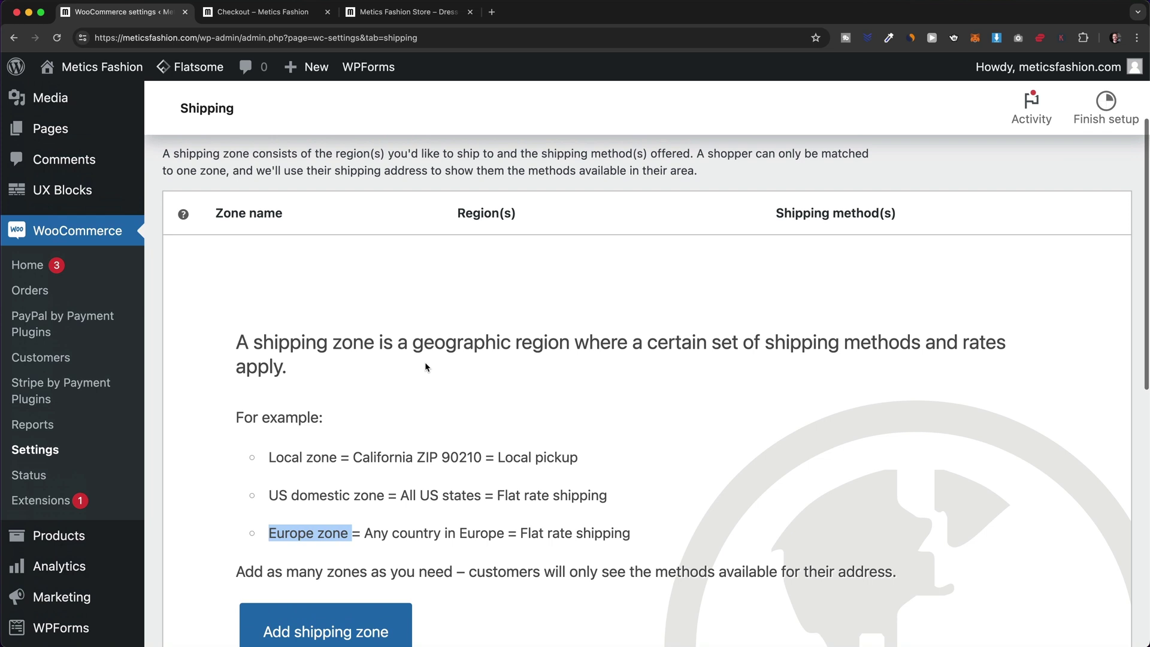
pyautogui.scroll(3, 426, 362)
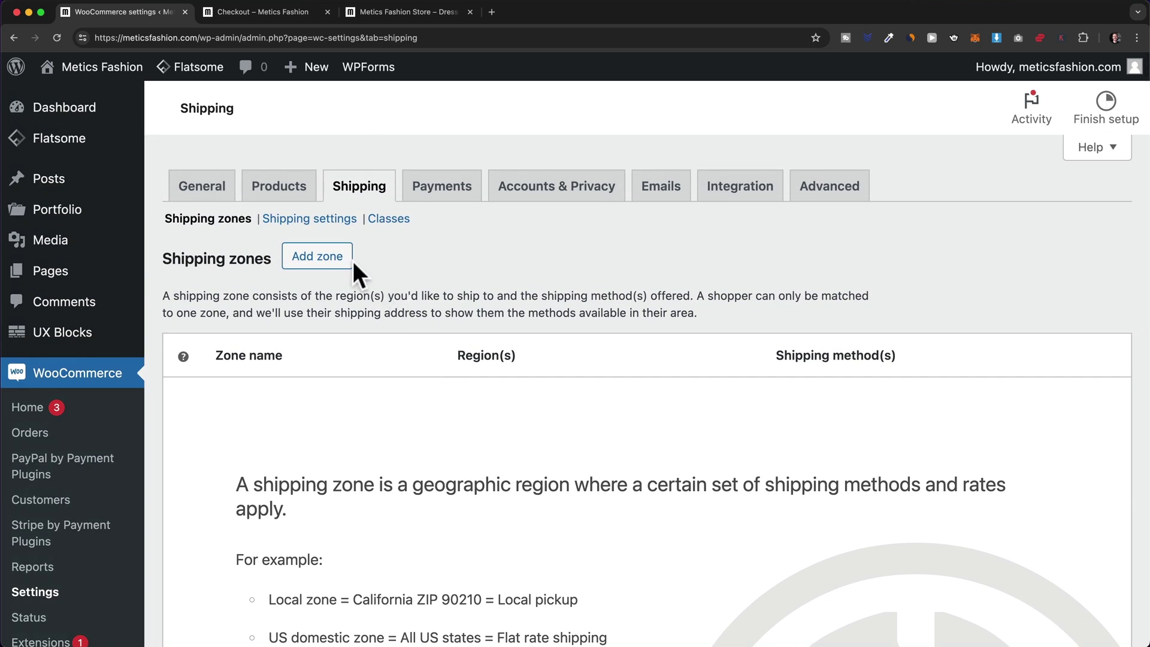
pyautogui.click(328, 264)
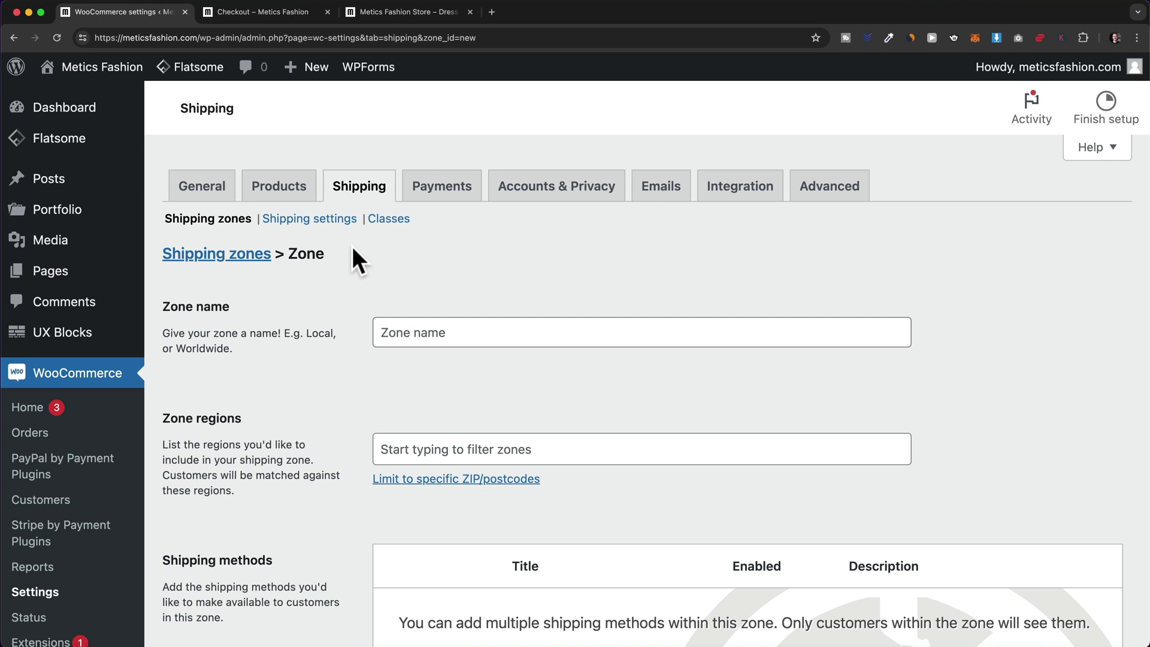
# Enter 'United States' as the zone name.
pyautogui.click(463, 332)
pyautogui.write('United States')
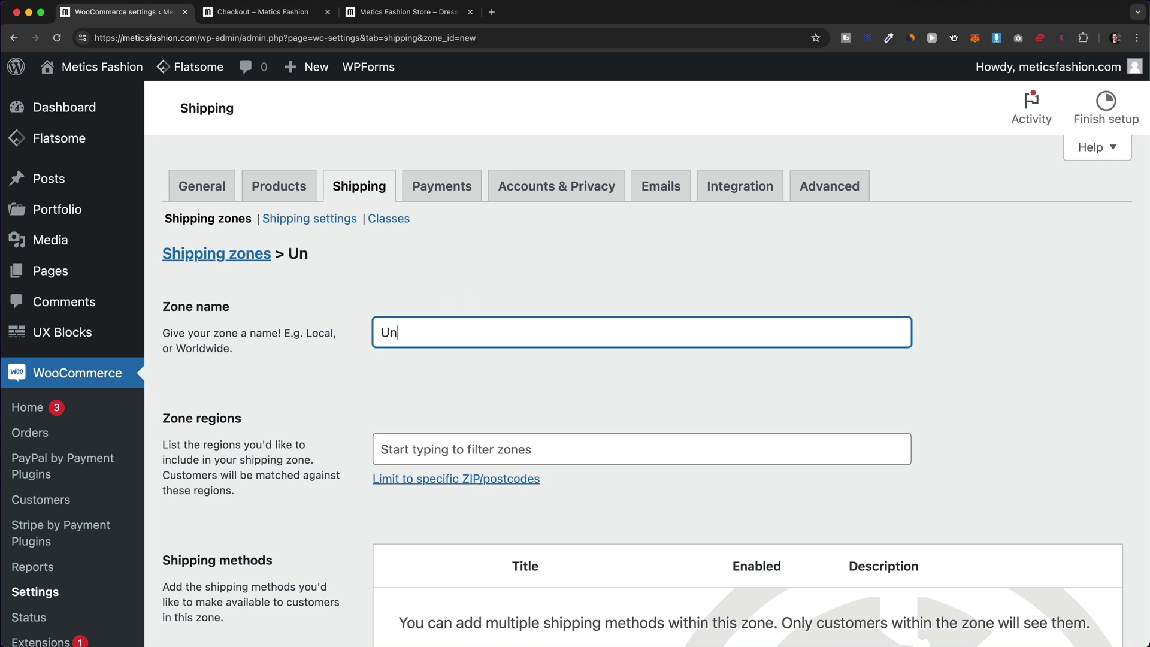
pyautogui.click(437, 352)
# Search for and add United States (US) as the zone region.
pyautogui.scroll(-2, 442, 356)
pyautogui.click(459, 379)
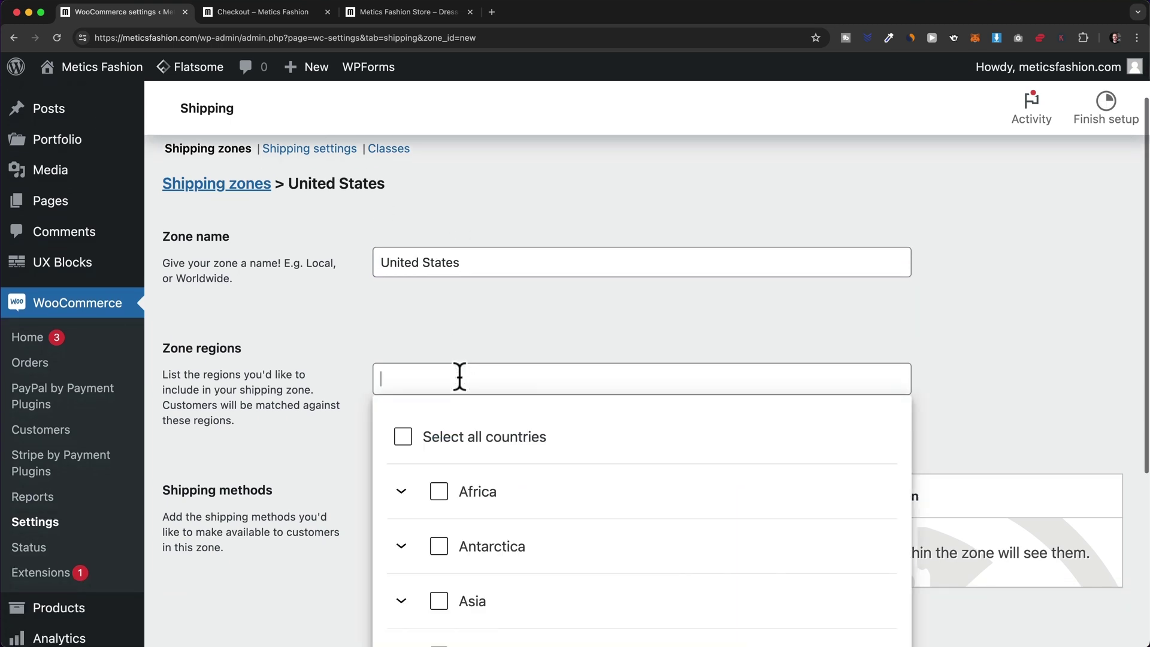
pyautogui.write('united states')
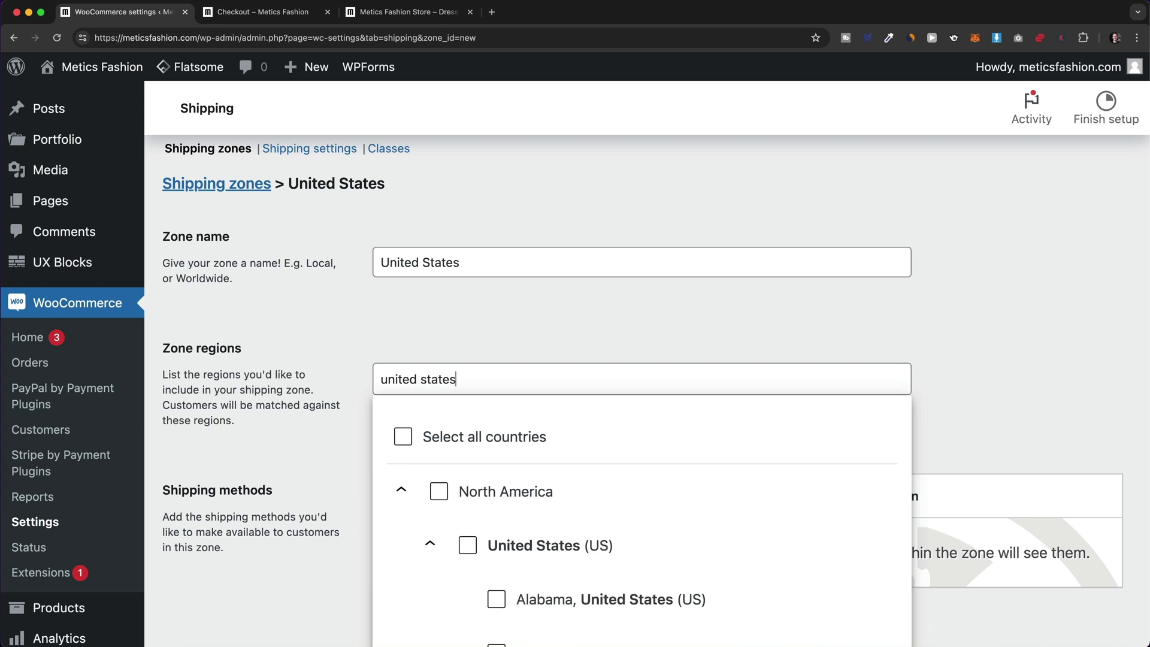
pyautogui.scroll(-1, 565, 481)
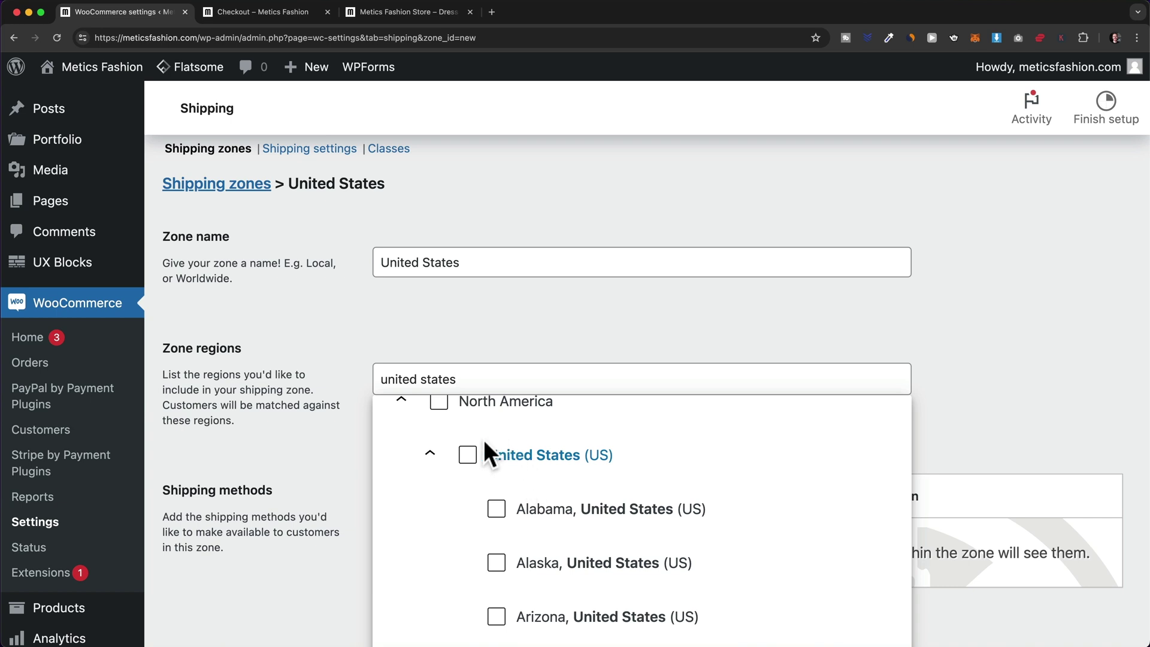
pyautogui.click(468, 455)
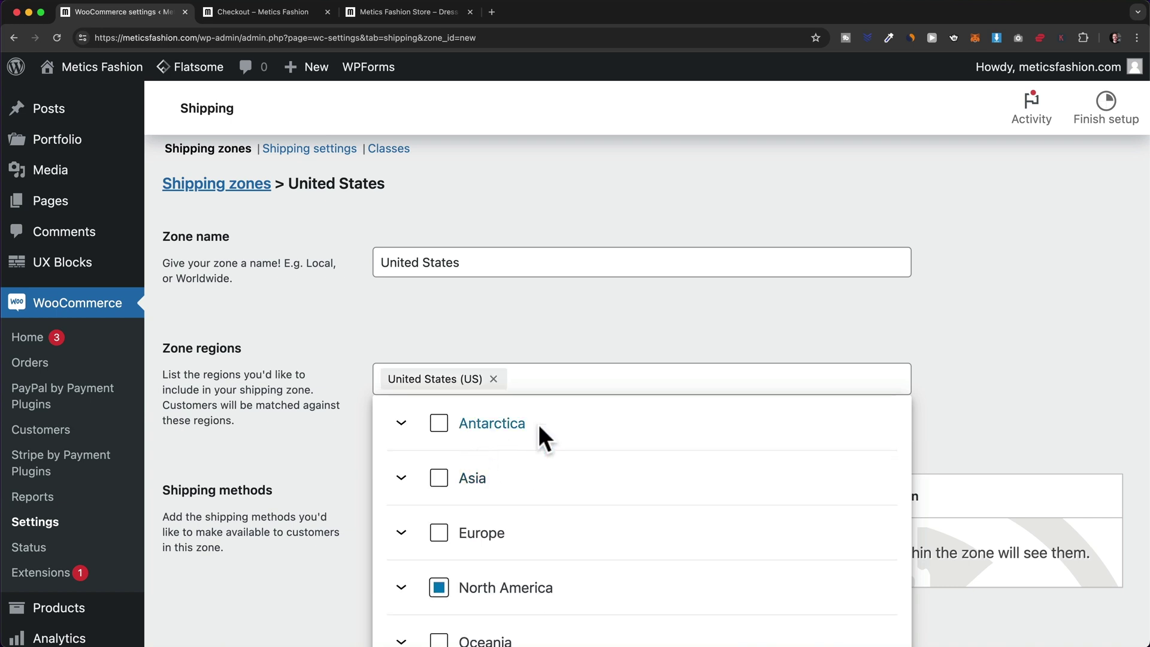
pyautogui.click(580, 347)
pyautogui.scroll(-2, 579, 462)
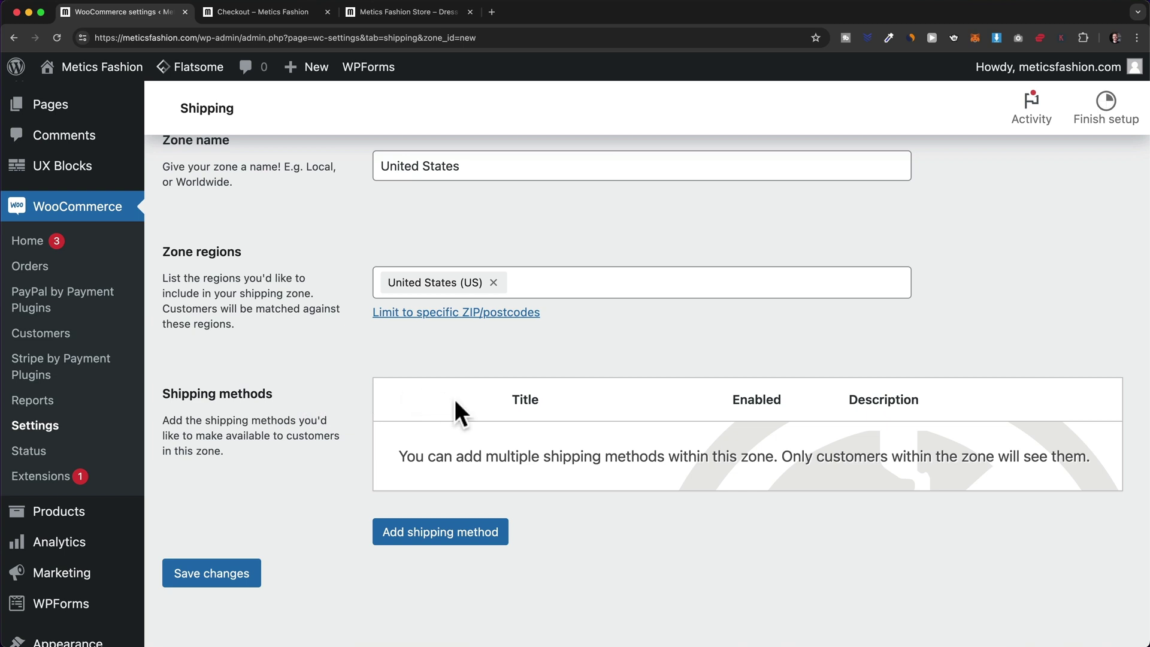
# Open the Create shipping method dialog for the United States zone.
pyautogui.click(469, 542)
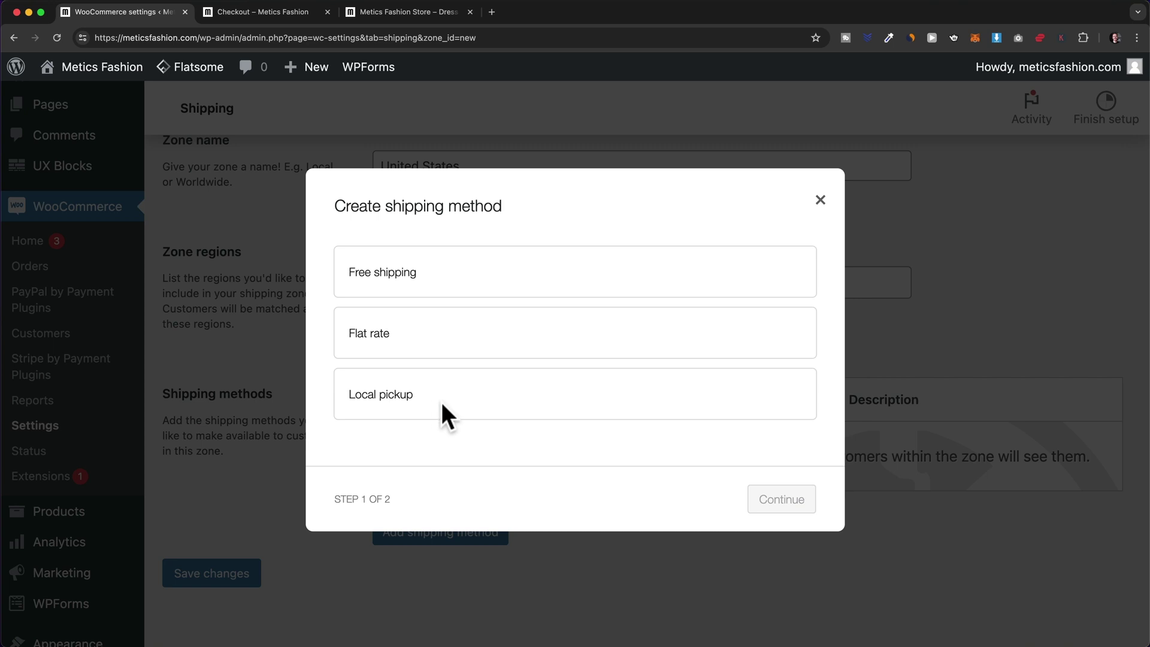
# Create a Flat rate named 'Standard Shipping' with tax status None and cost 7.
pyautogui.click(487, 331)
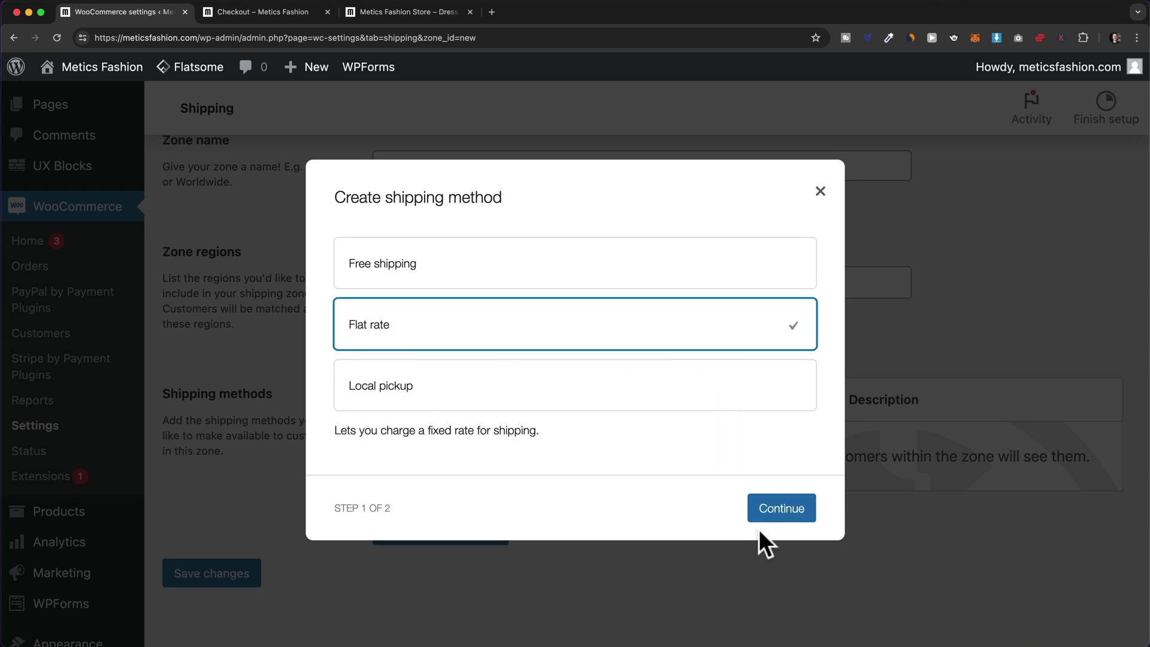
pyautogui.click(785, 509)
pyautogui.moveTo(478, 243); pyautogui.dragTo(336, 242)
pyautogui.write('Standa')
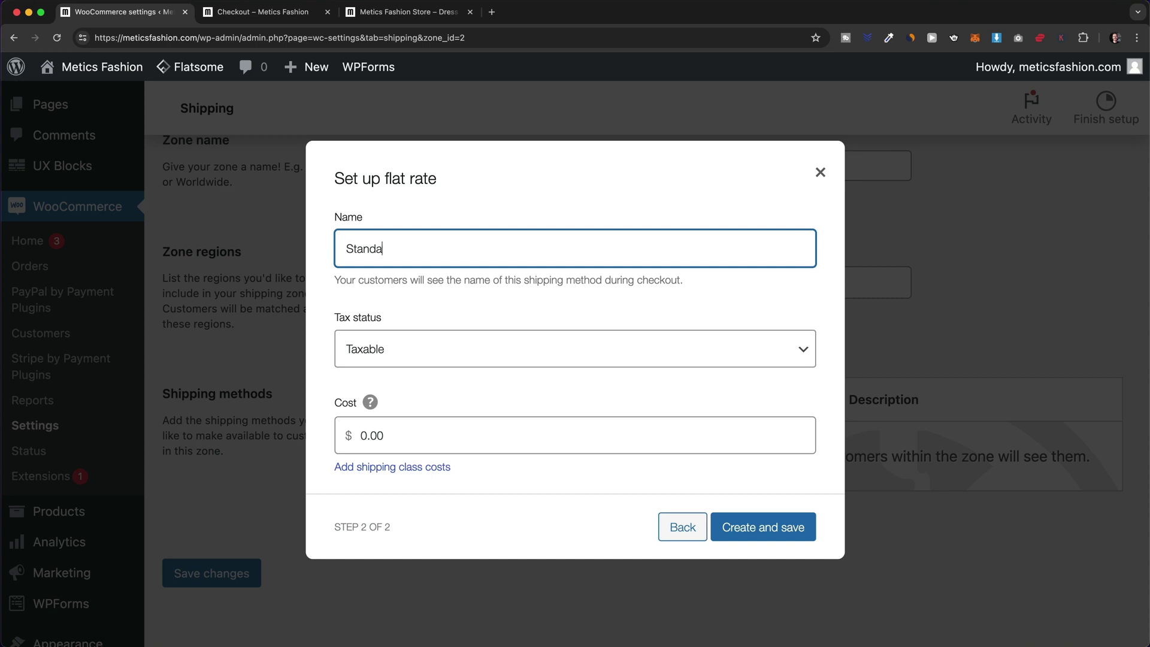
pyautogui.write('rd Shipping')
pyautogui.click(418, 349)
pyautogui.click(432, 375)
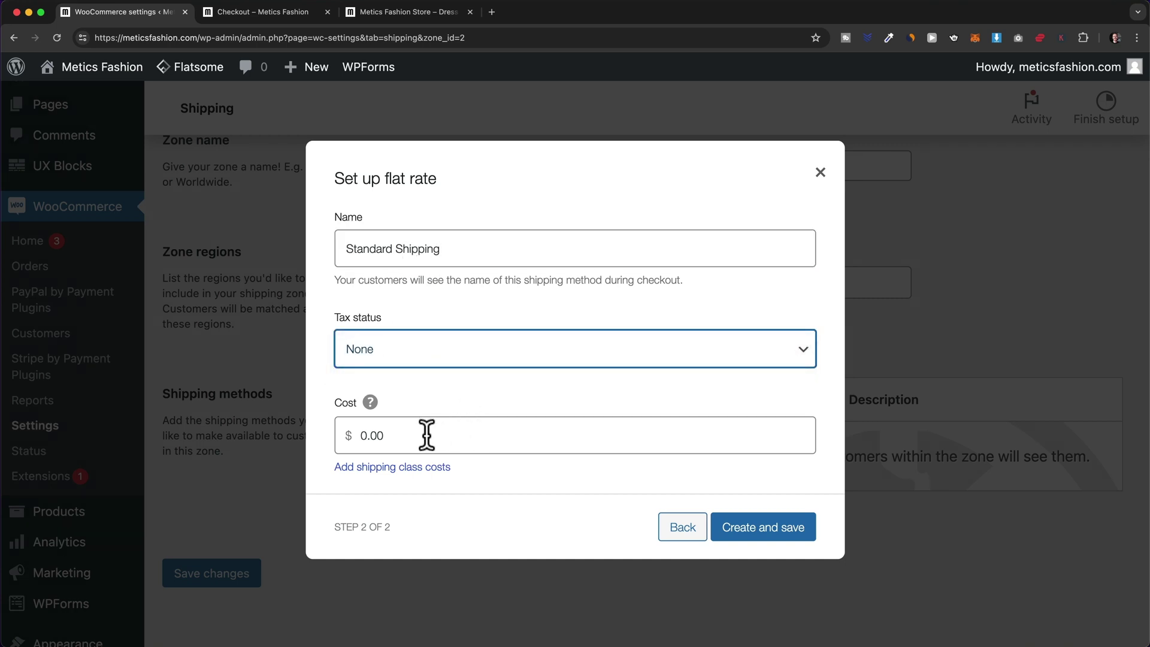
pyautogui.press('Tab')
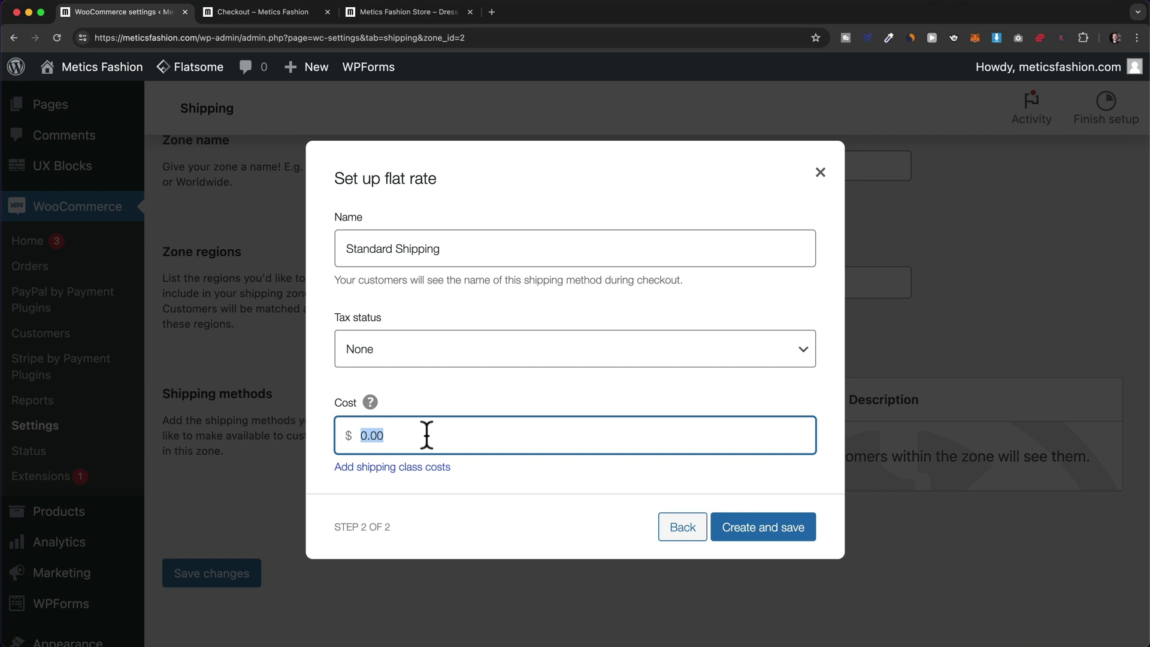
pyautogui.write('7')
pyautogui.click(513, 480)
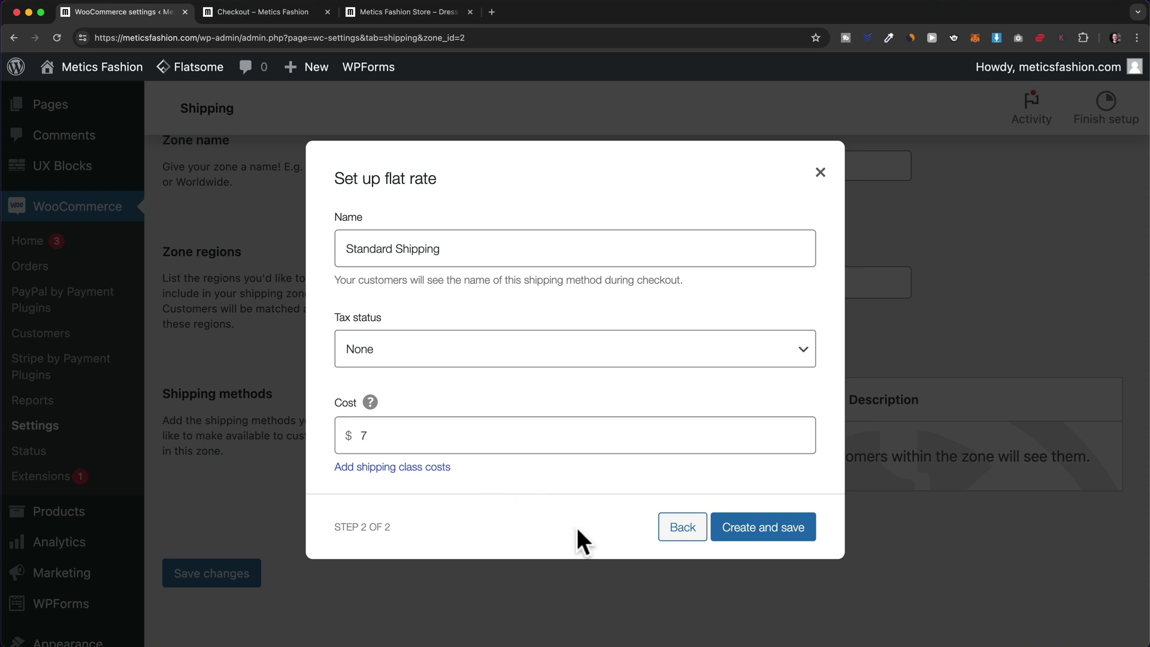
pyautogui.click(756, 532)
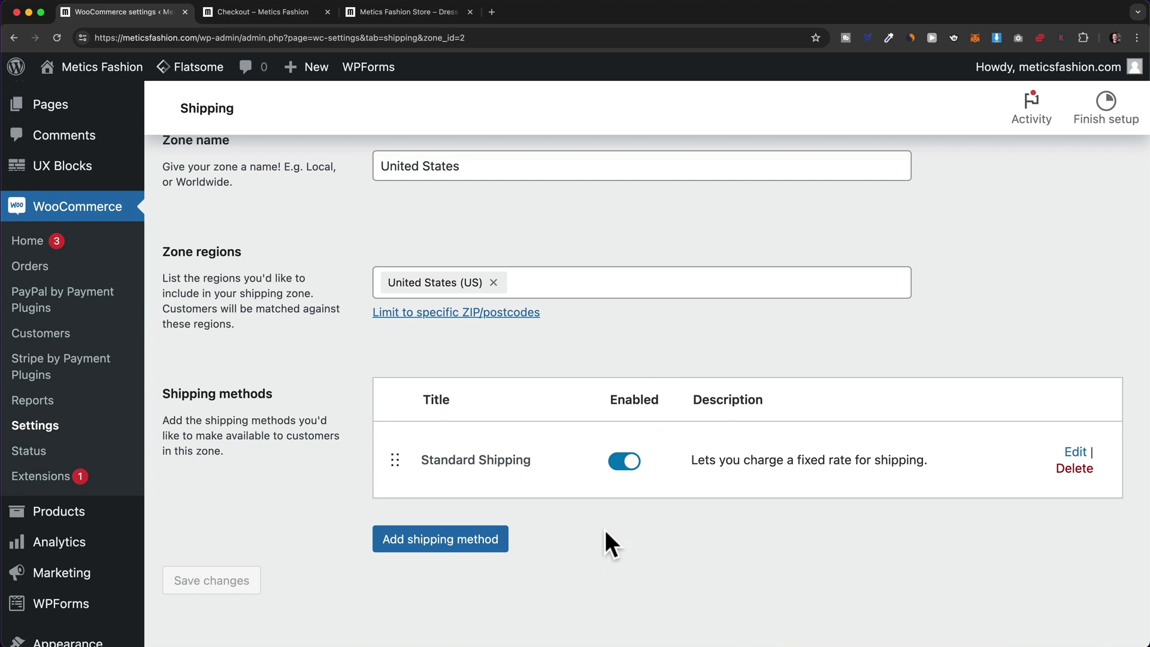
pyautogui.click(430, 13)
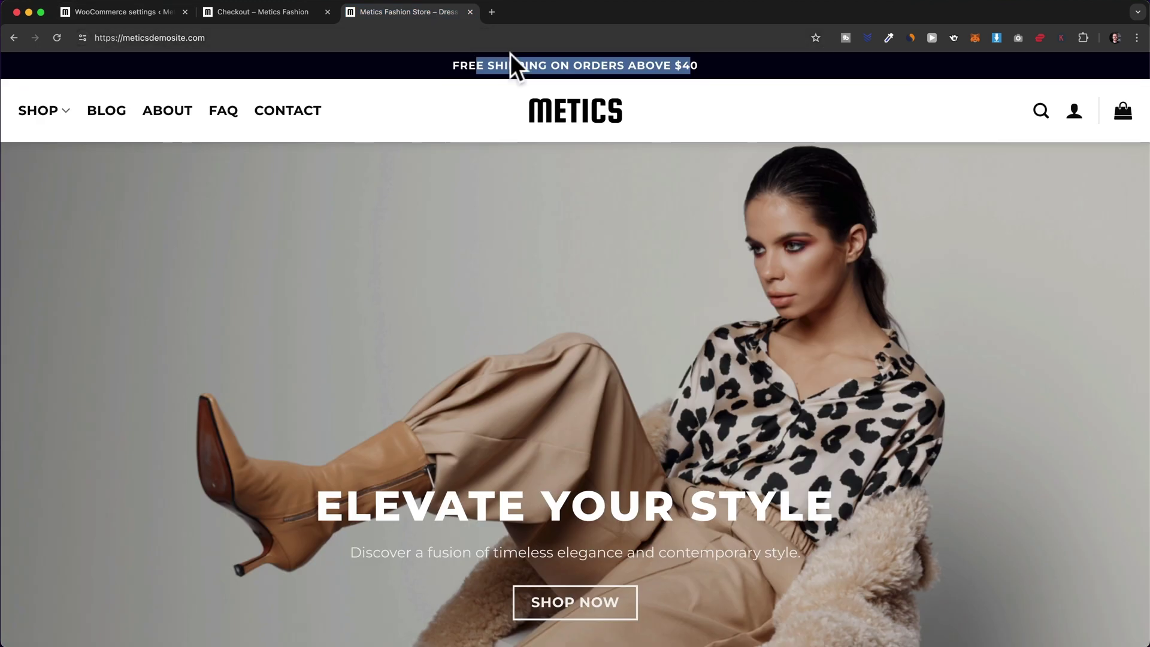
pyautogui.click(486, 84)
pyautogui.moveTo(451, 63); pyautogui.dragTo(718, 68)
pyautogui.click(692, 92)
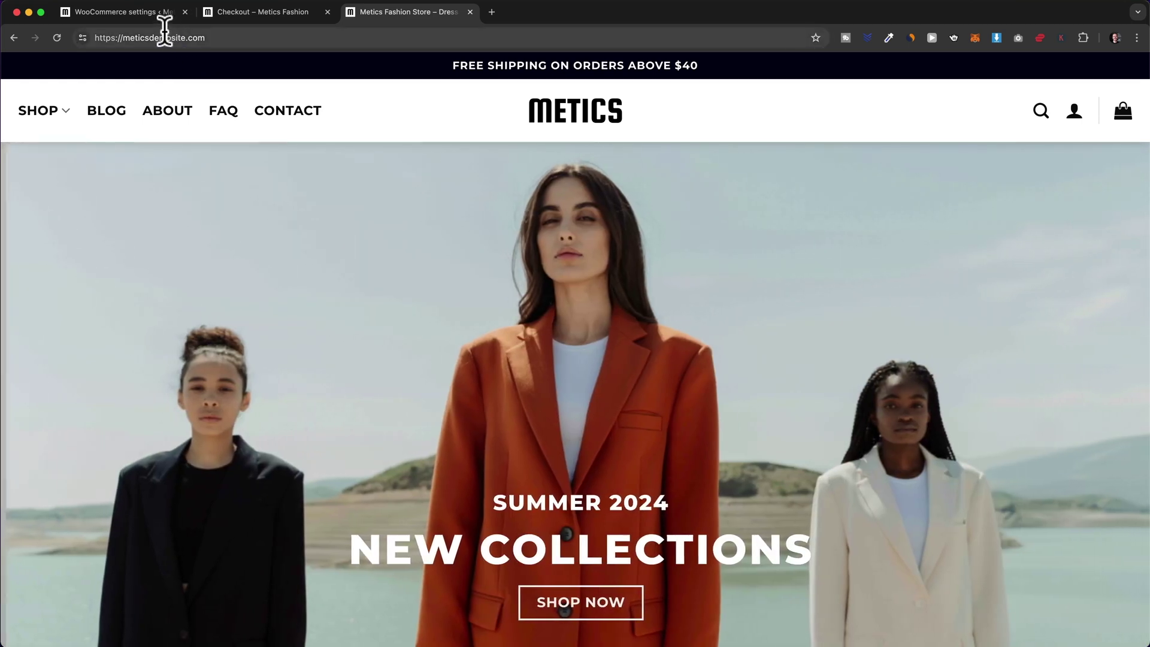
pyautogui.click(145, 16)
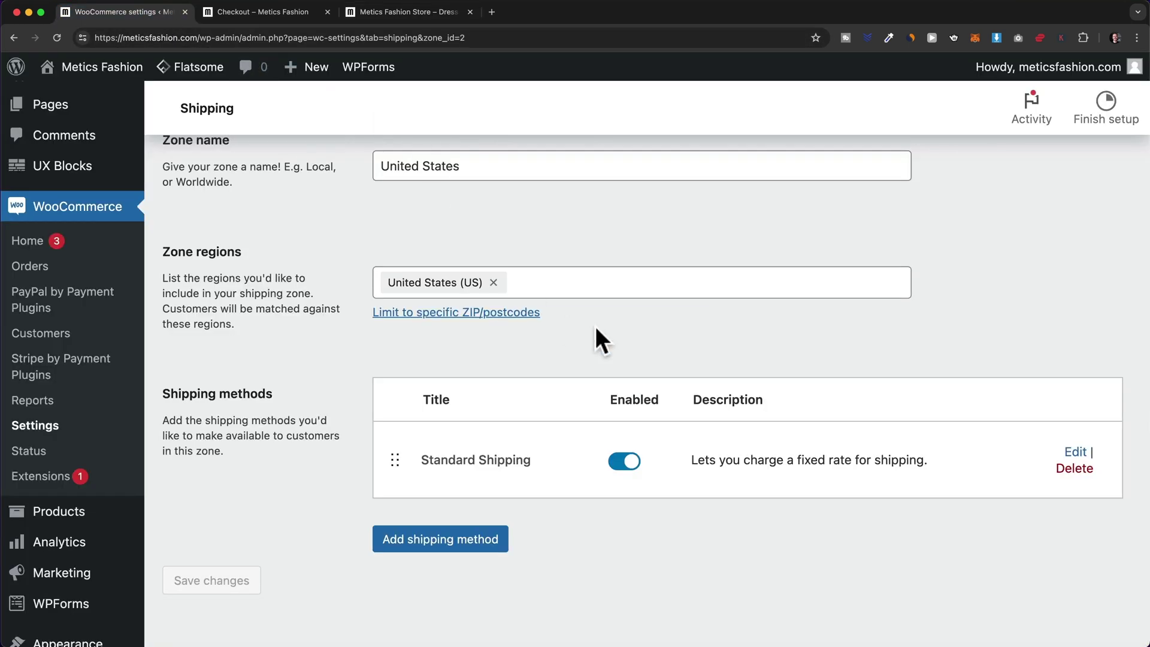
# Add a Free shipping method to the zone, keeping its name as Free shipping.
pyautogui.click(453, 542)
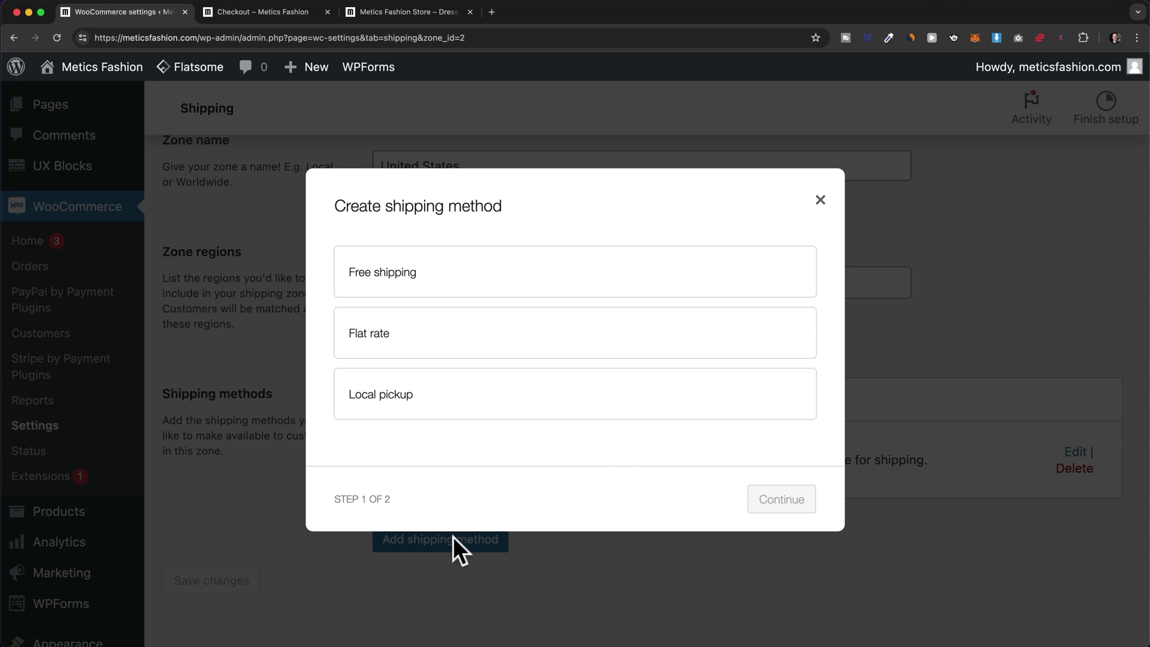
pyautogui.click(564, 285)
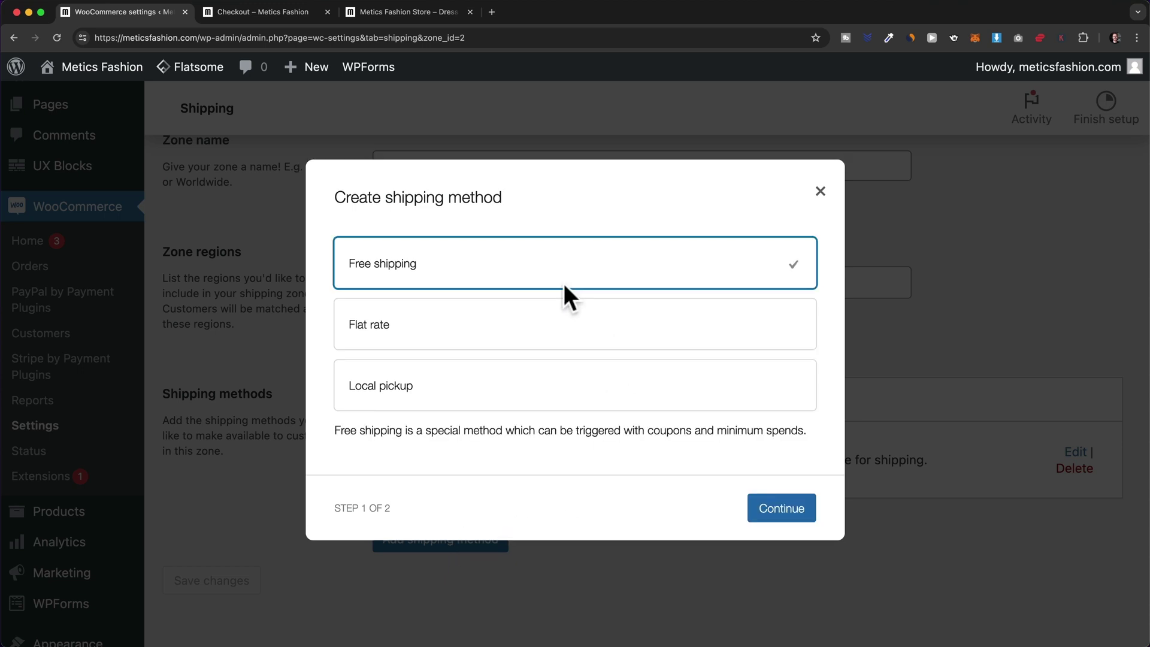
pyautogui.click(779, 510)
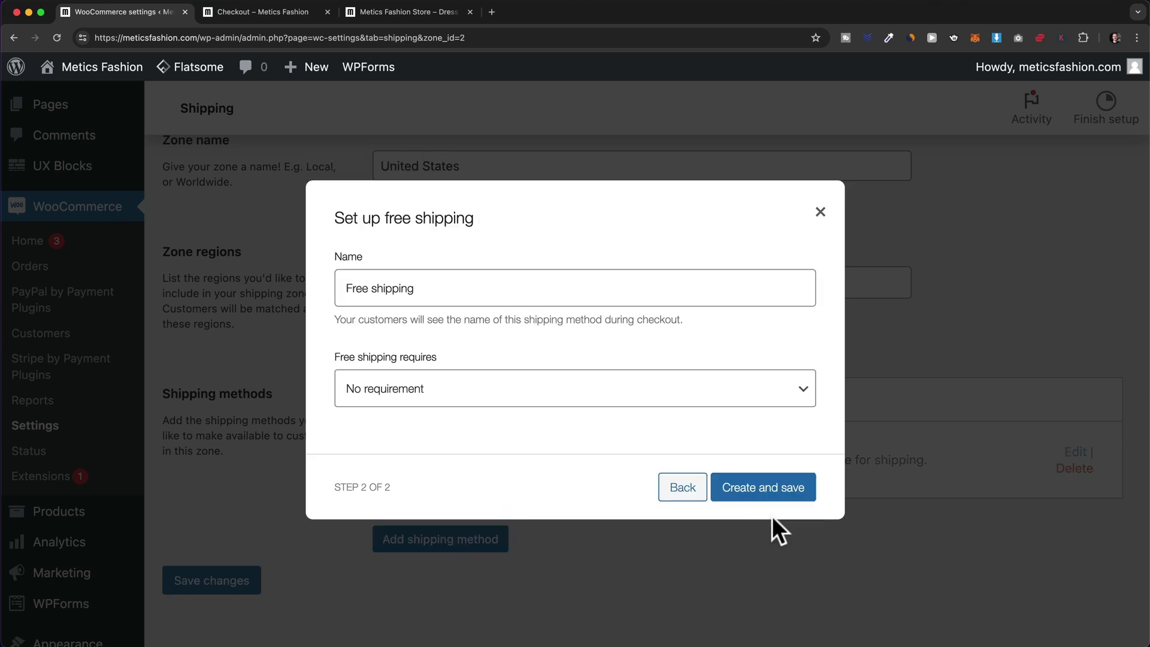
pyautogui.click(349, 290)
pyautogui.moveTo(349, 290); pyautogui.dragTo(442, 290)
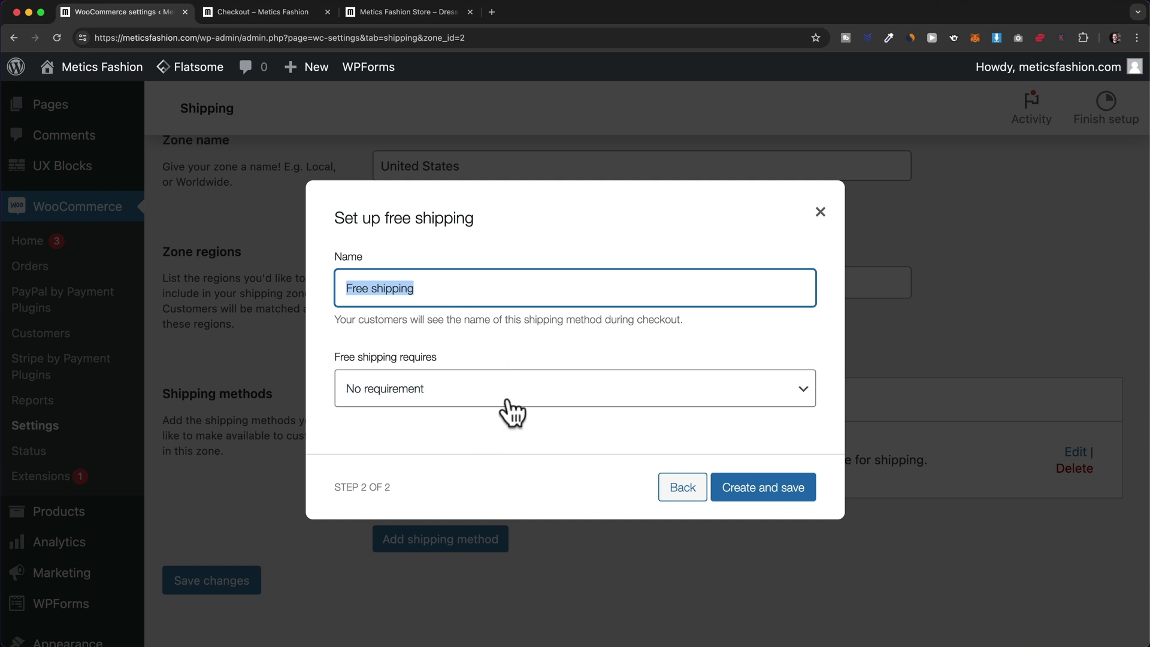
pyautogui.click(469, 419)
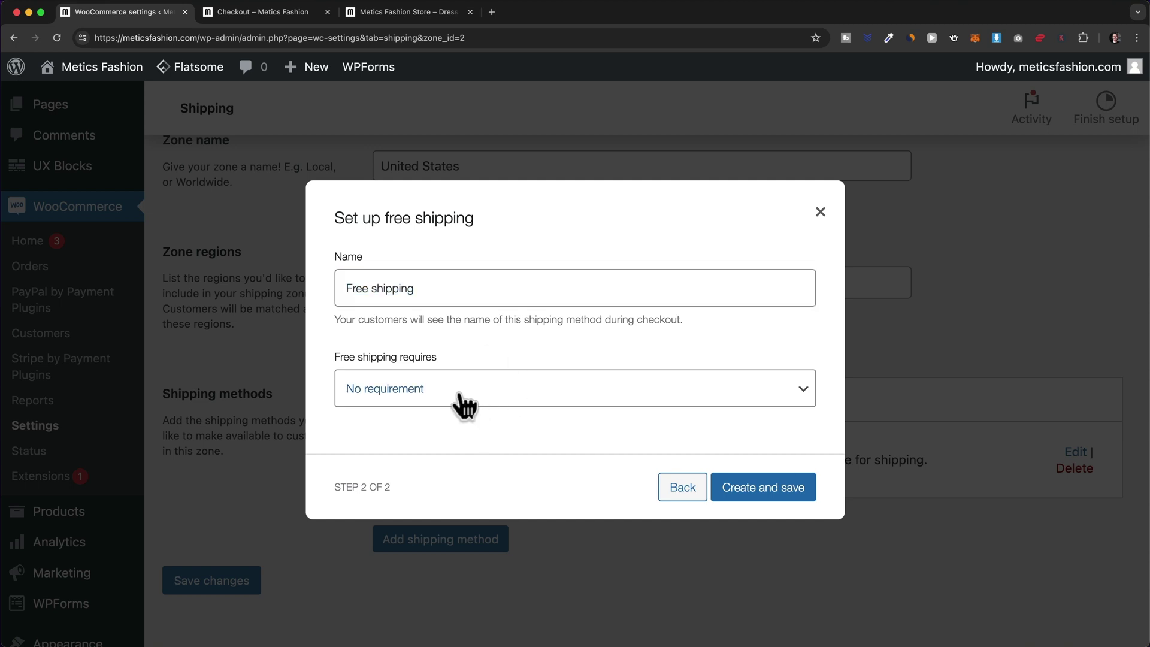
# Require a minimum order amount of 40 for free shipping and create the method.
pyautogui.click(461, 398)
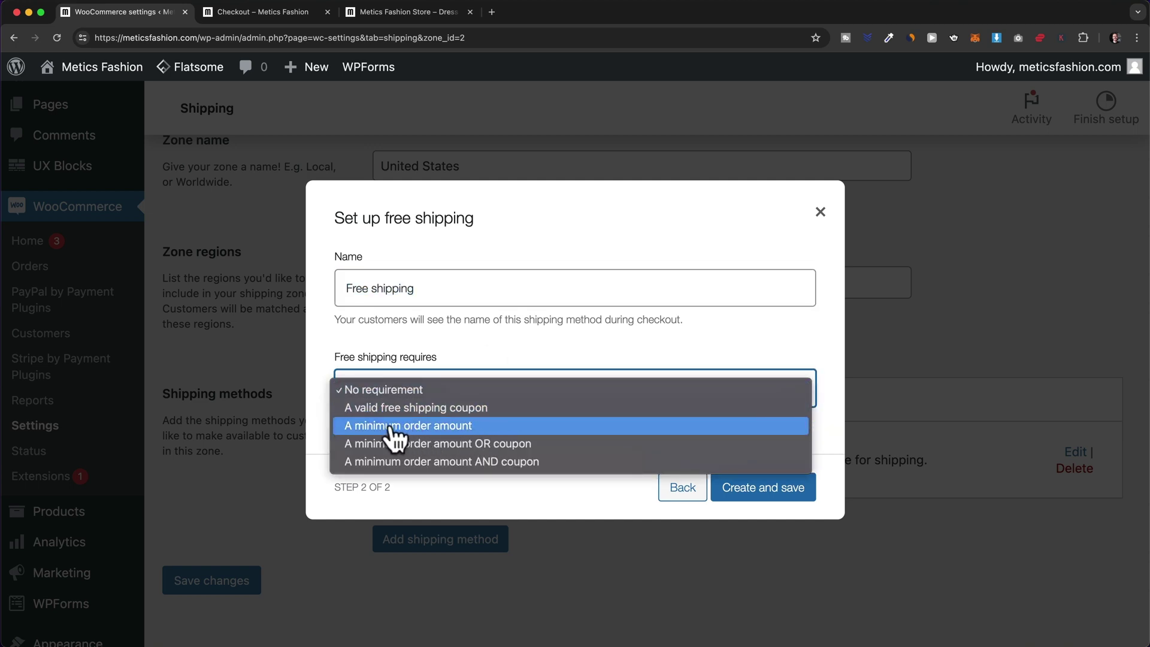
pyautogui.click(457, 426)
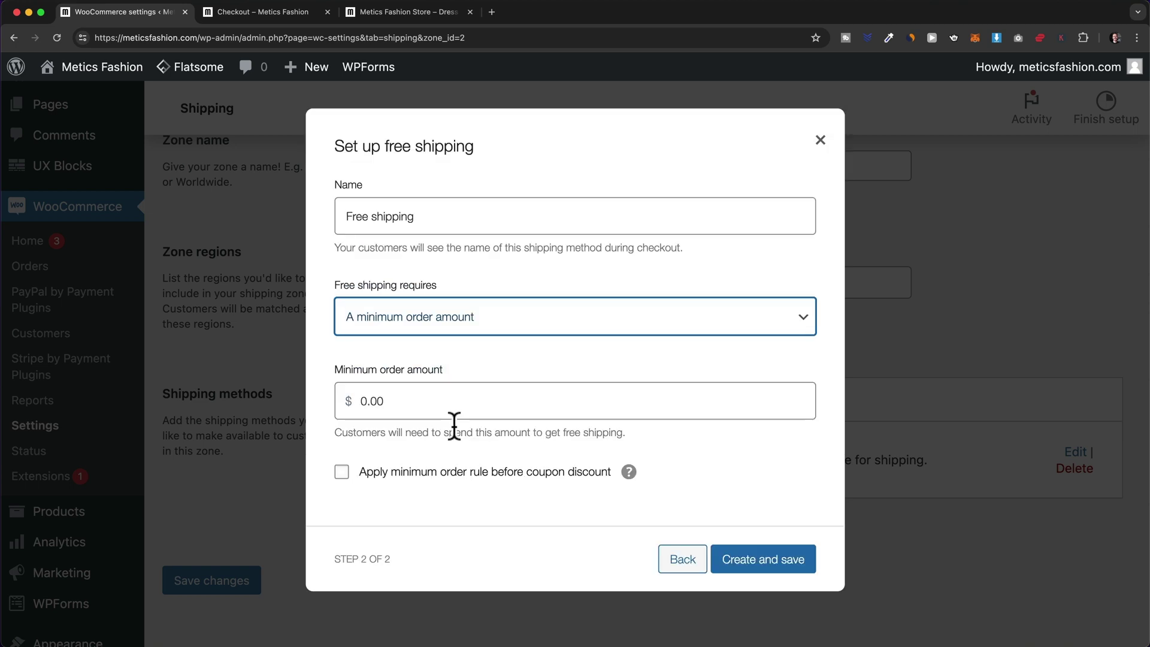
pyautogui.click(398, 406)
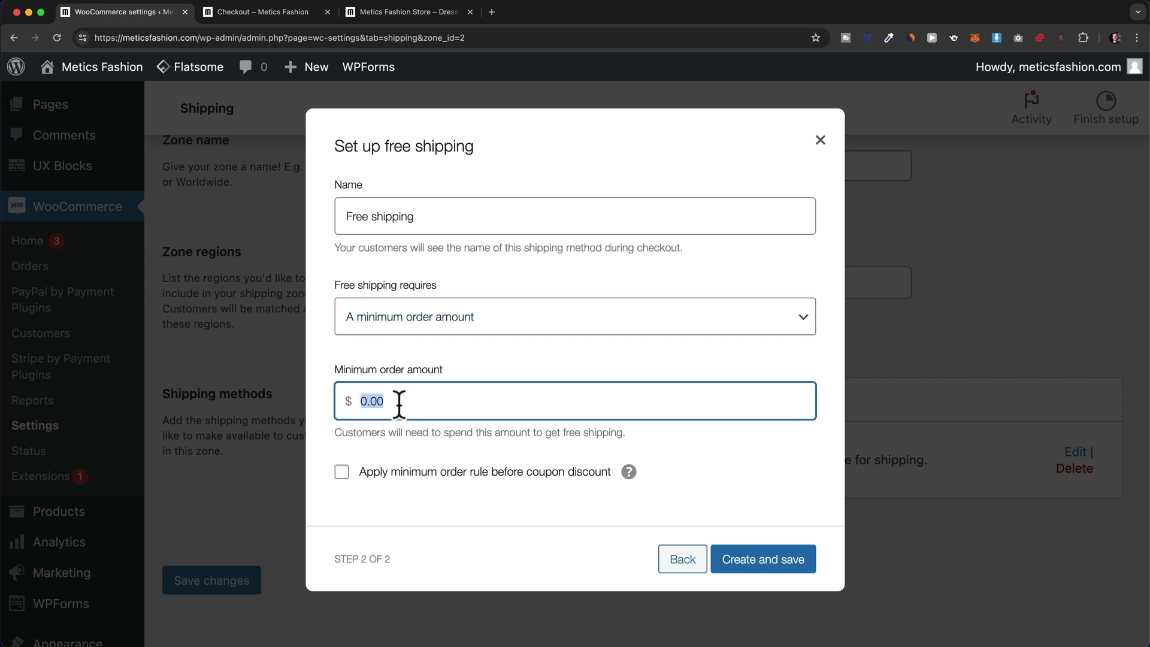
pyautogui.write('40')
pyautogui.click(490, 492)
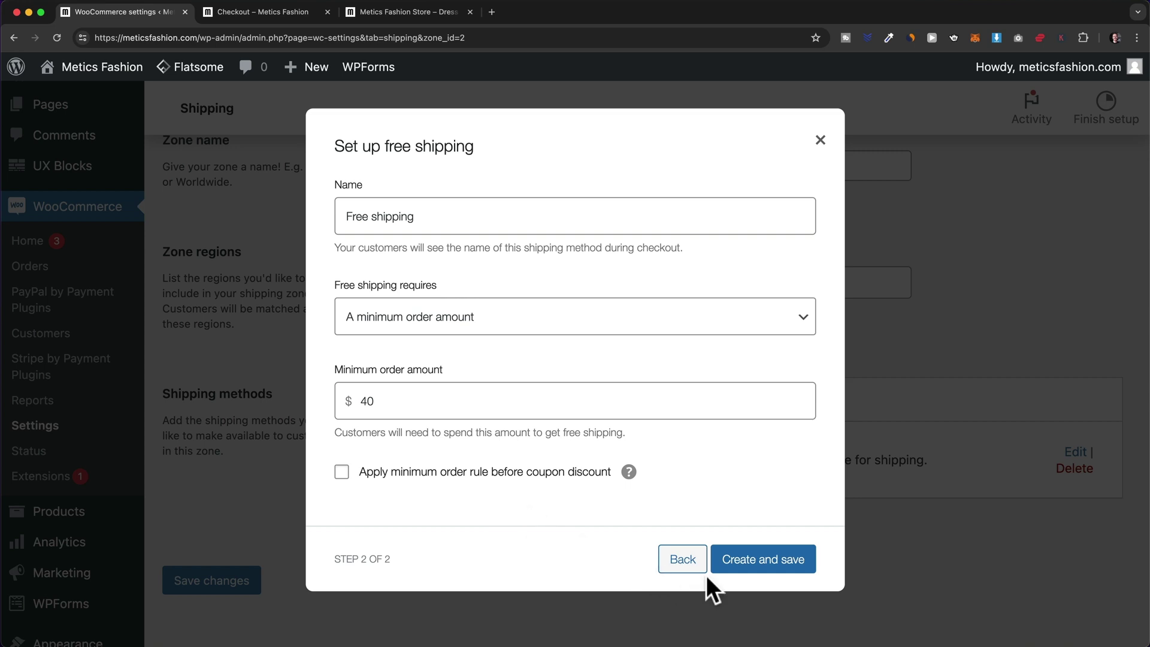
pyautogui.click(750, 566)
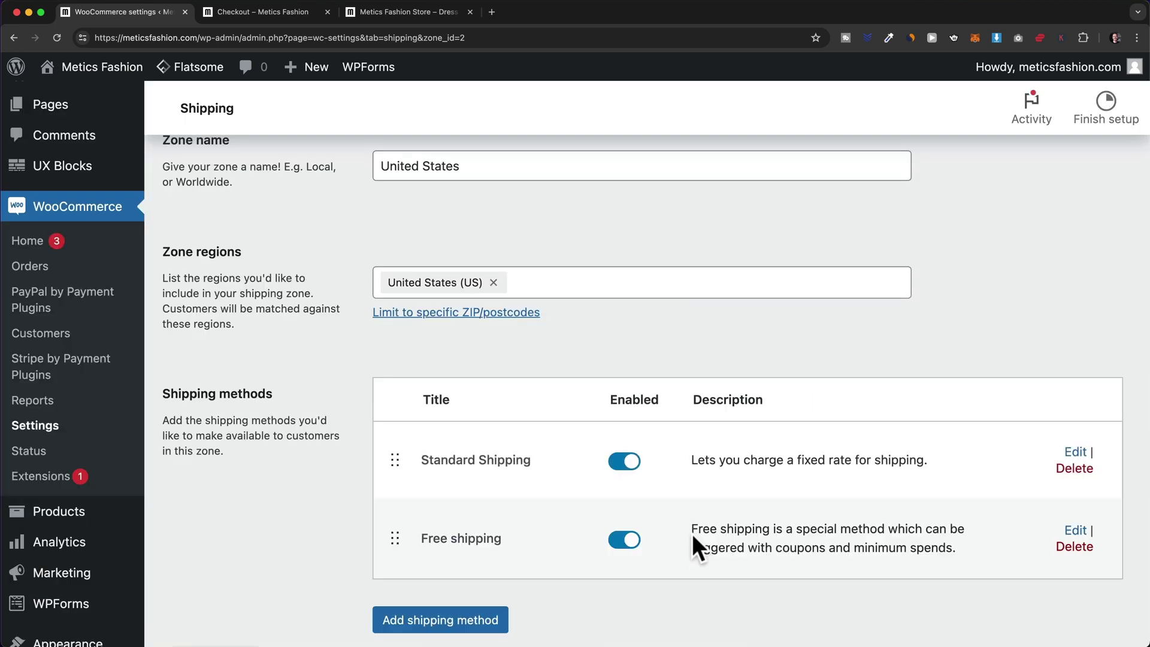
# Move Free shipping above Standard Shipping, save the order, and return to Shipping zones.
pyautogui.scroll(-3, 536, 539)
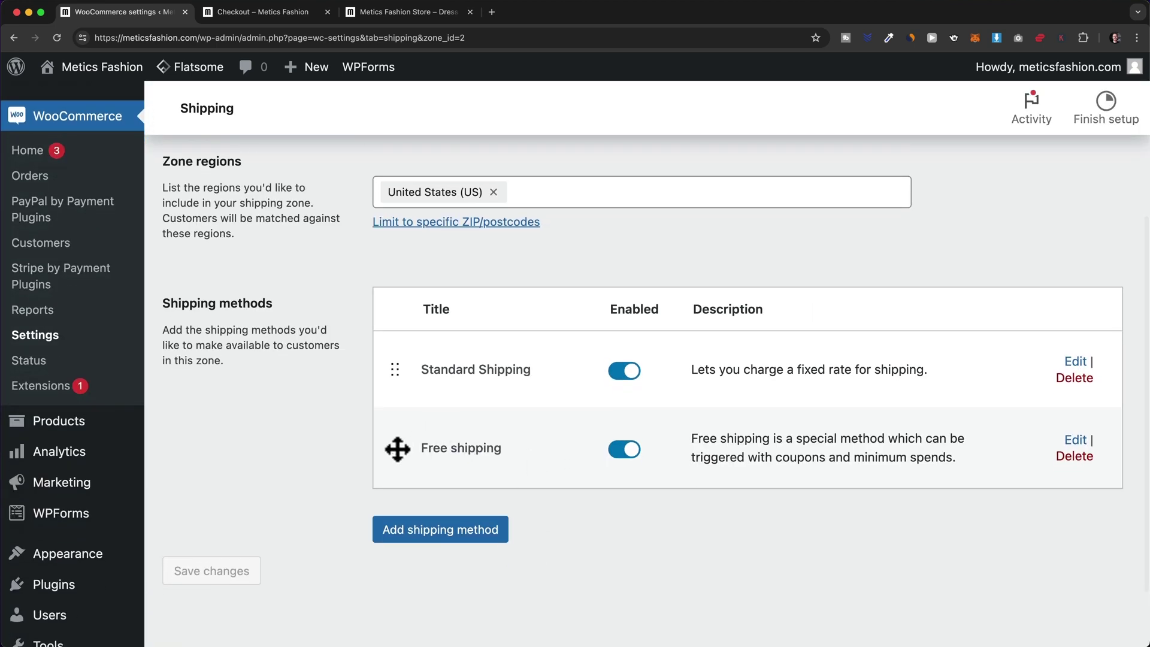
pyautogui.moveTo(399, 443); pyautogui.dragTo(399, 371)
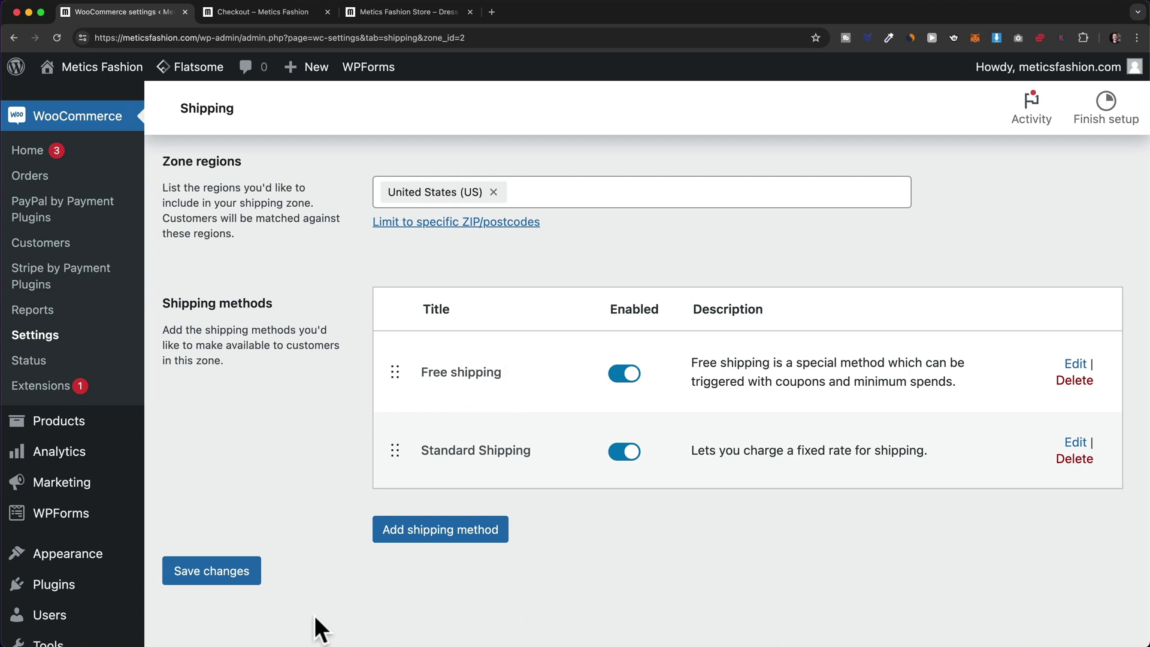
pyautogui.click(257, 578)
pyautogui.scroll(5, 276, 558)
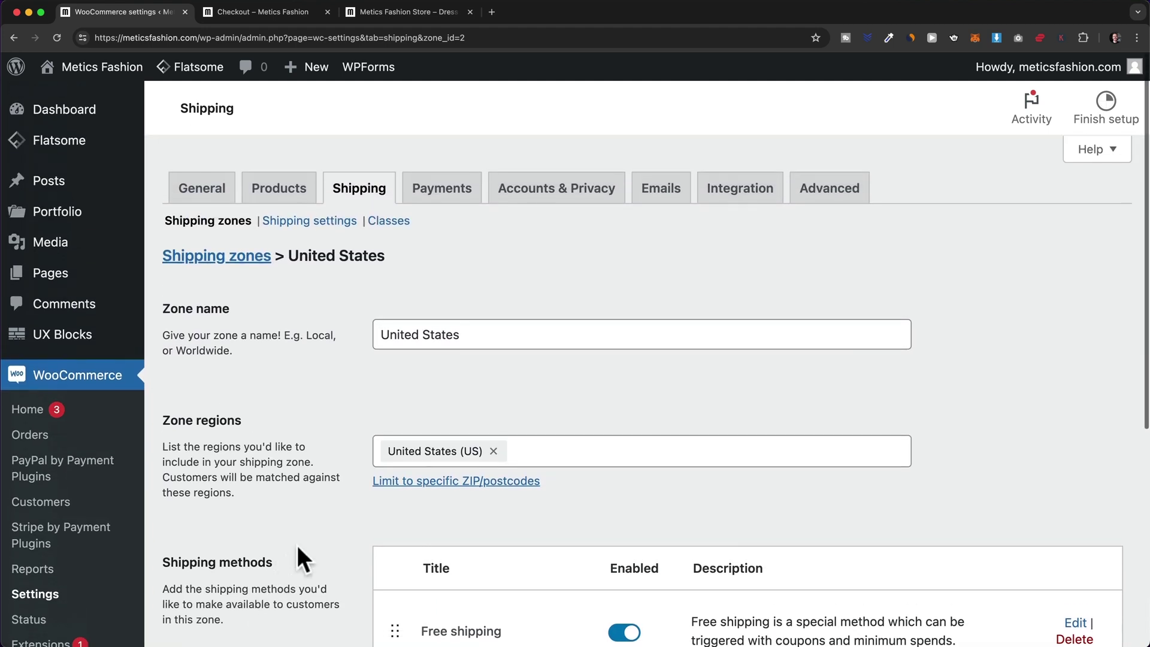
pyautogui.click(248, 258)
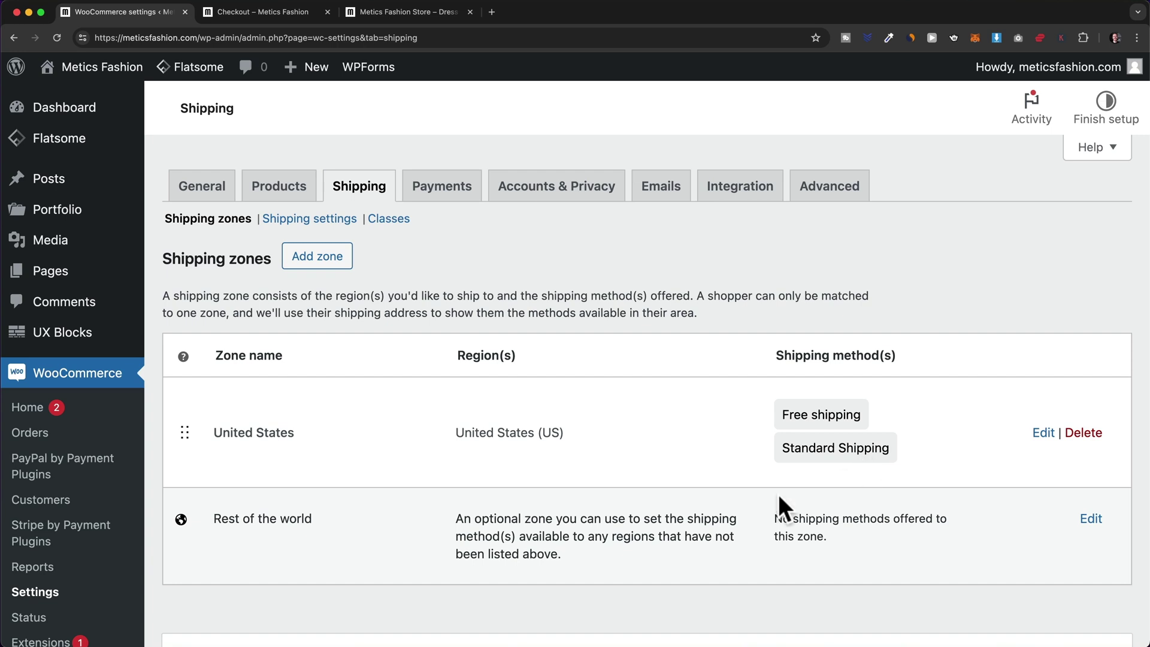
# Open the Rest of the world zone for editing from the Shipping zones list.
pyautogui.moveTo(587, 436); pyautogui.dragTo(457, 426)
pyautogui.click(623, 437)
pyautogui.click(1085, 520)
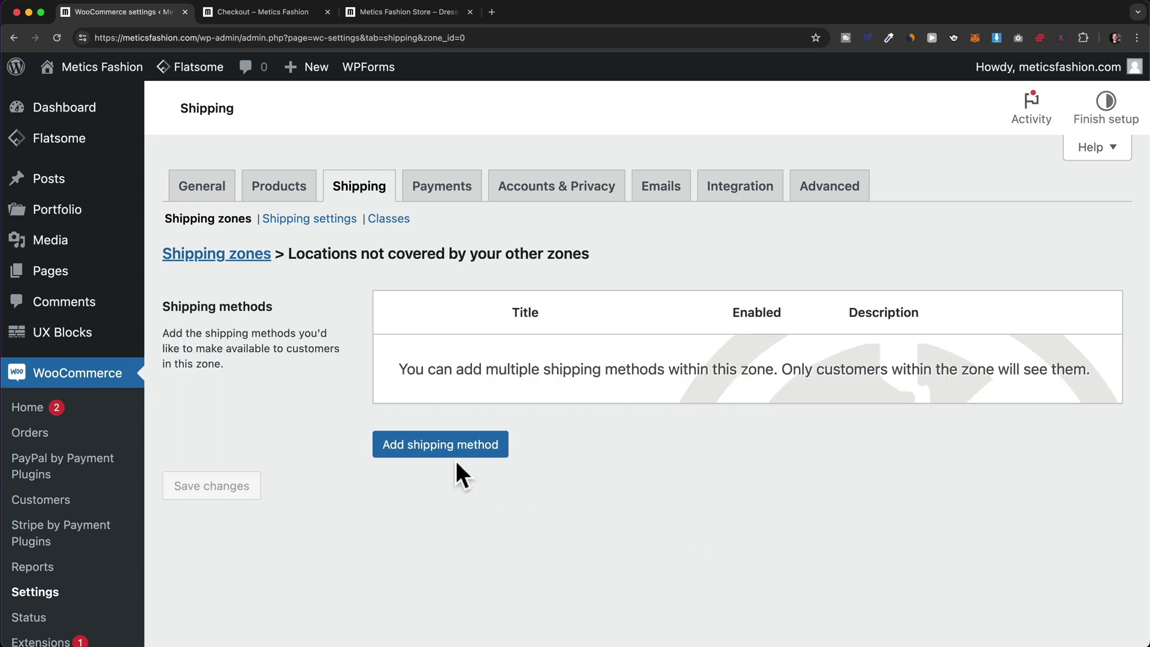
# Create a Flat rate named 'Standard Shipping' with tax status None and cost 15.
pyautogui.click(451, 450)
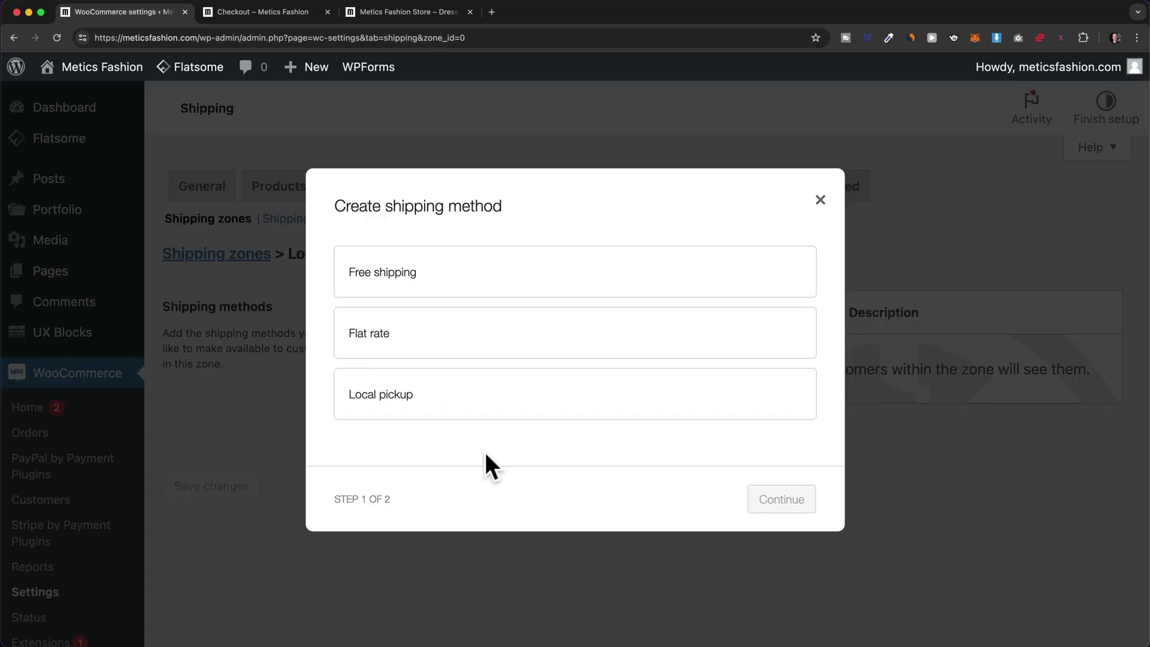
pyautogui.click(491, 347)
pyautogui.click(772, 506)
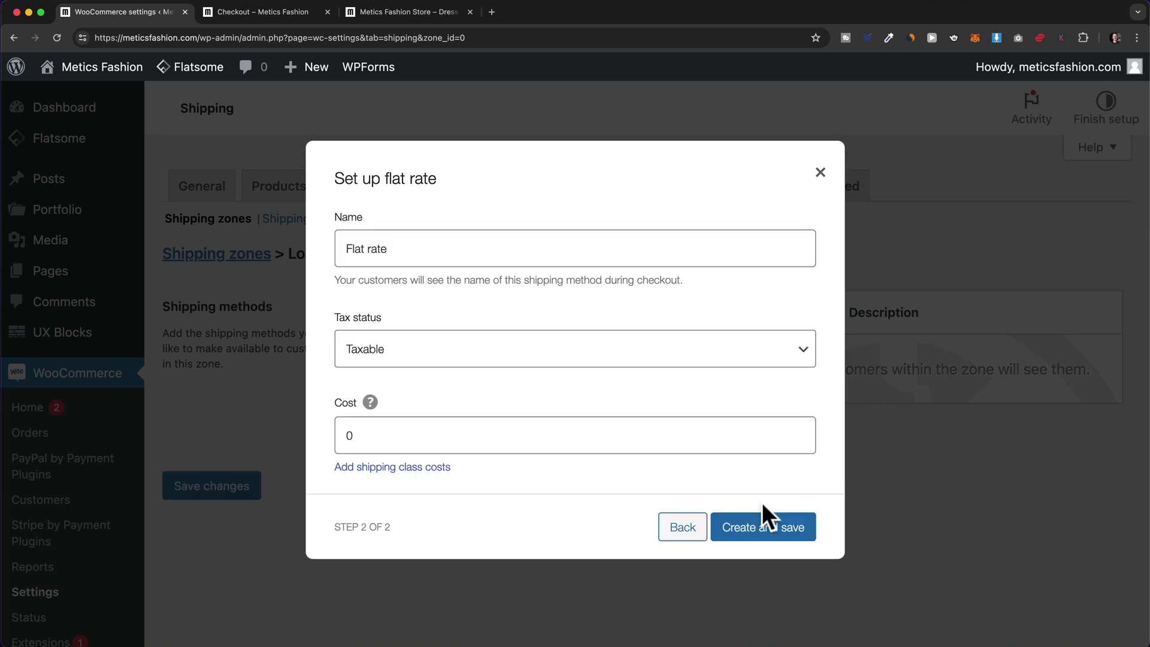
pyautogui.tripleClick(453, 243)
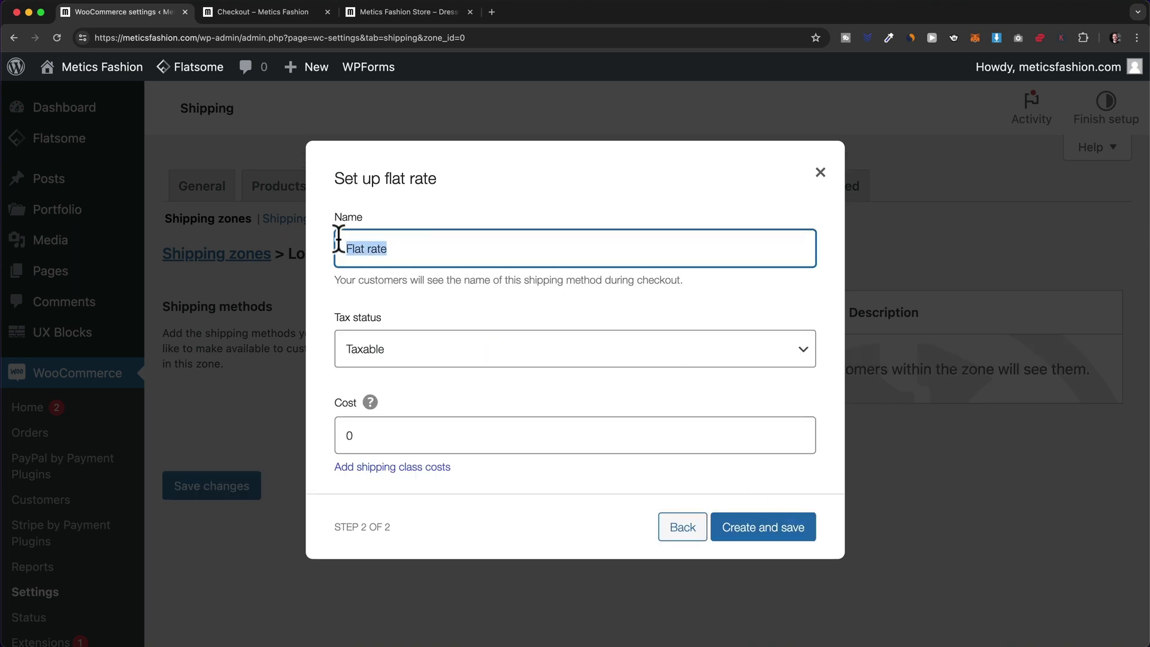
pyautogui.write('Standard Shipping')
pyautogui.click(411, 357)
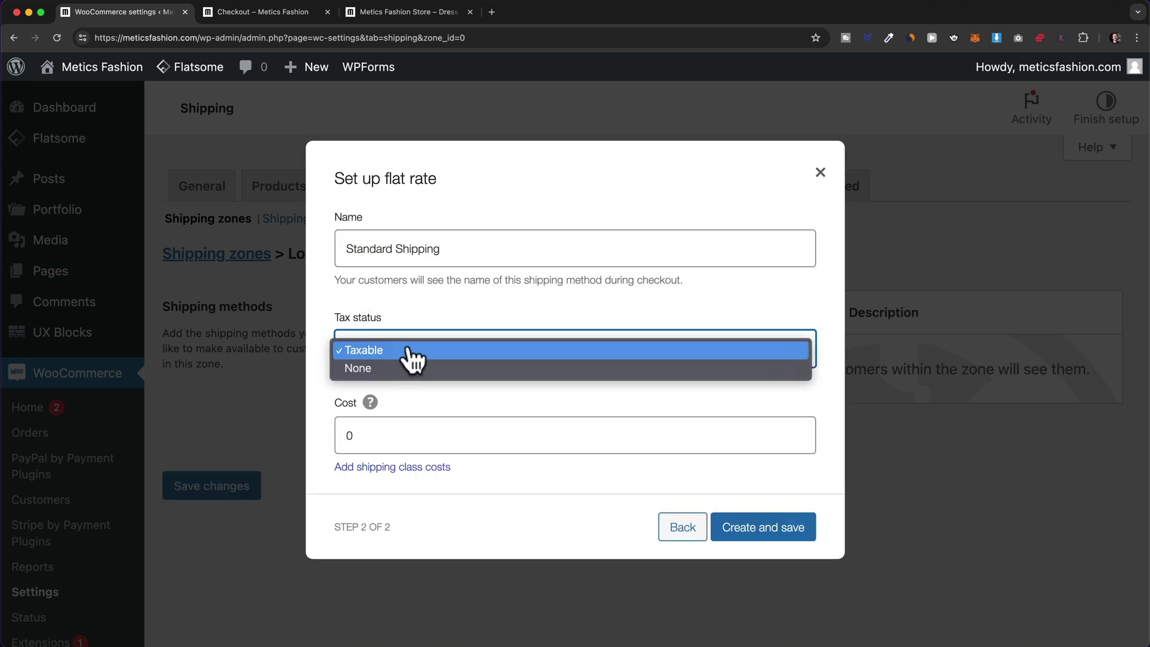
pyautogui.click(418, 369)
pyautogui.click(385, 435)
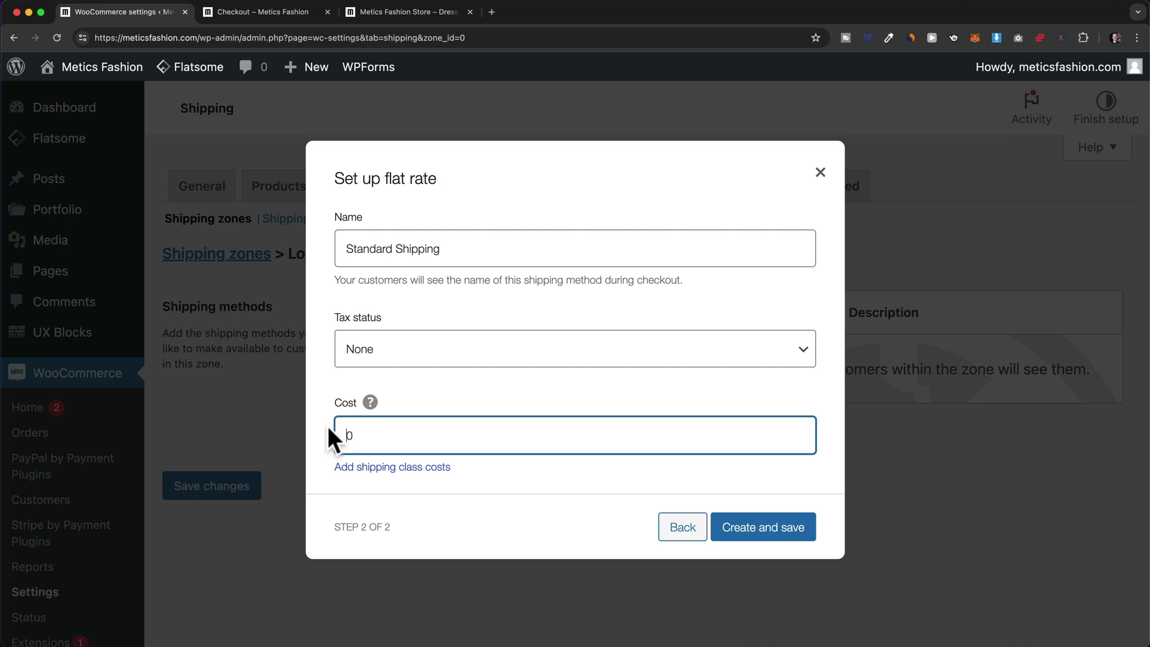
pyautogui.doubleClick(344, 434)
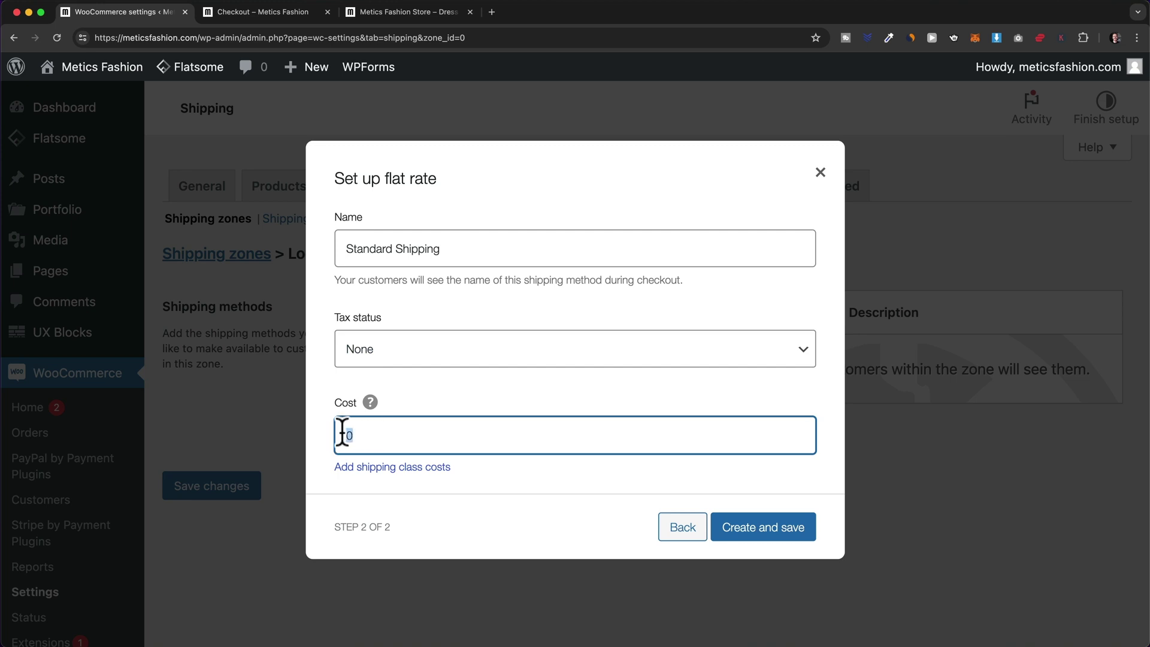
pyautogui.write('15')
pyautogui.click(552, 497)
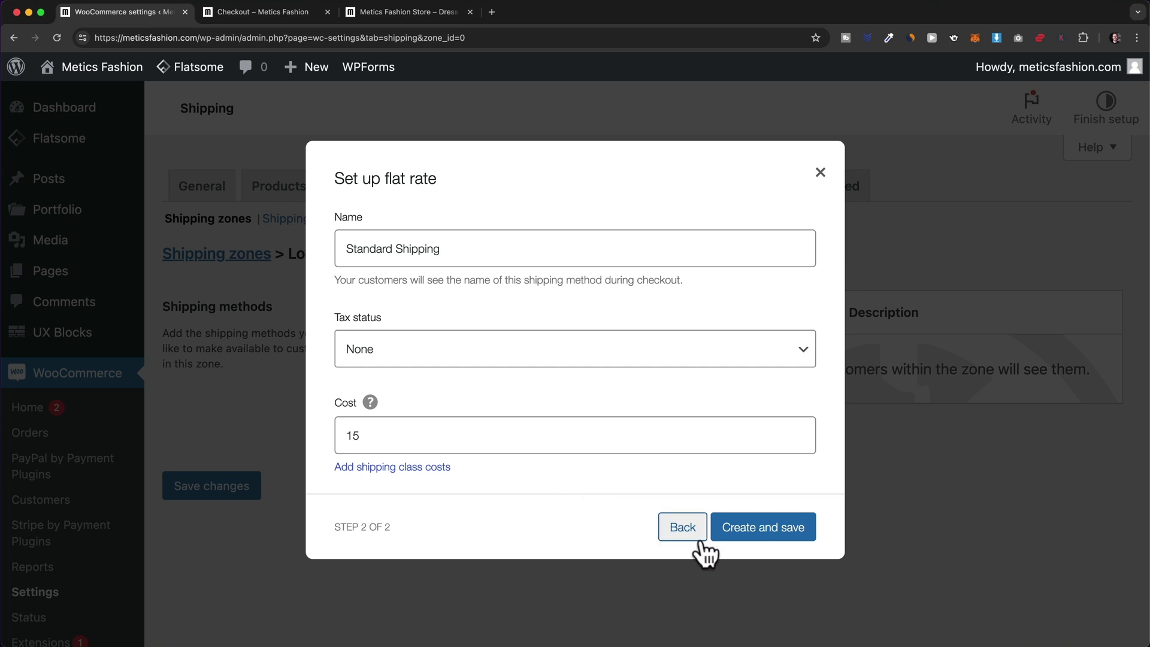
pyautogui.click(770, 535)
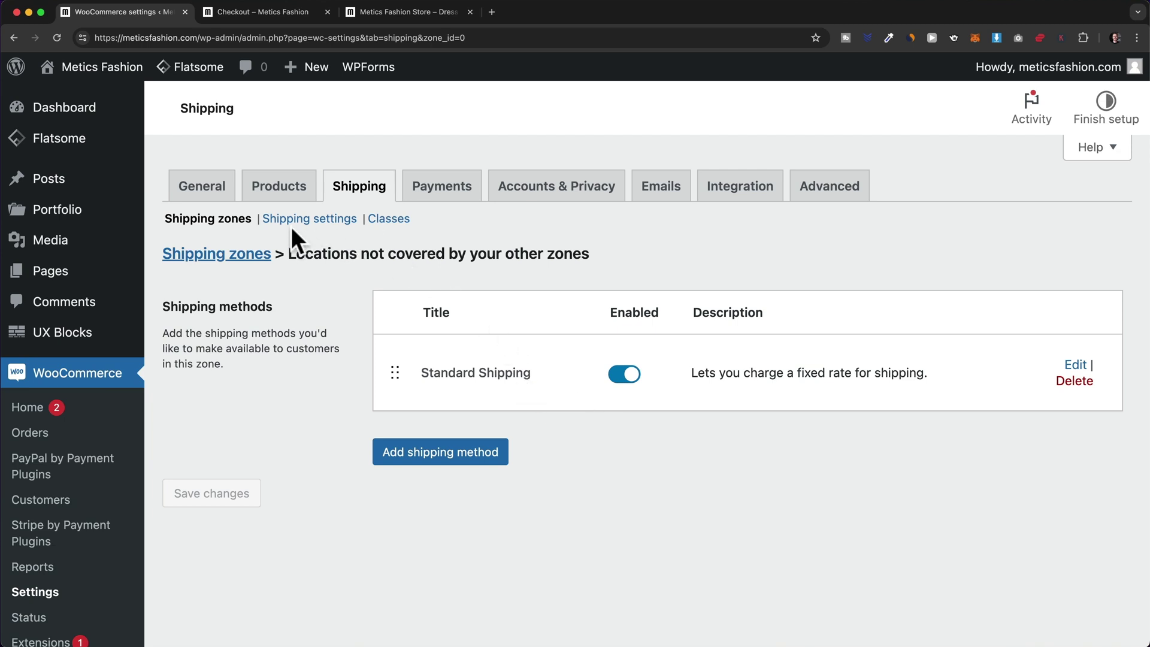
# Add the AMBER – Dress to the cart from the shop and proceed to checkout.
pyautogui.click(239, 258)
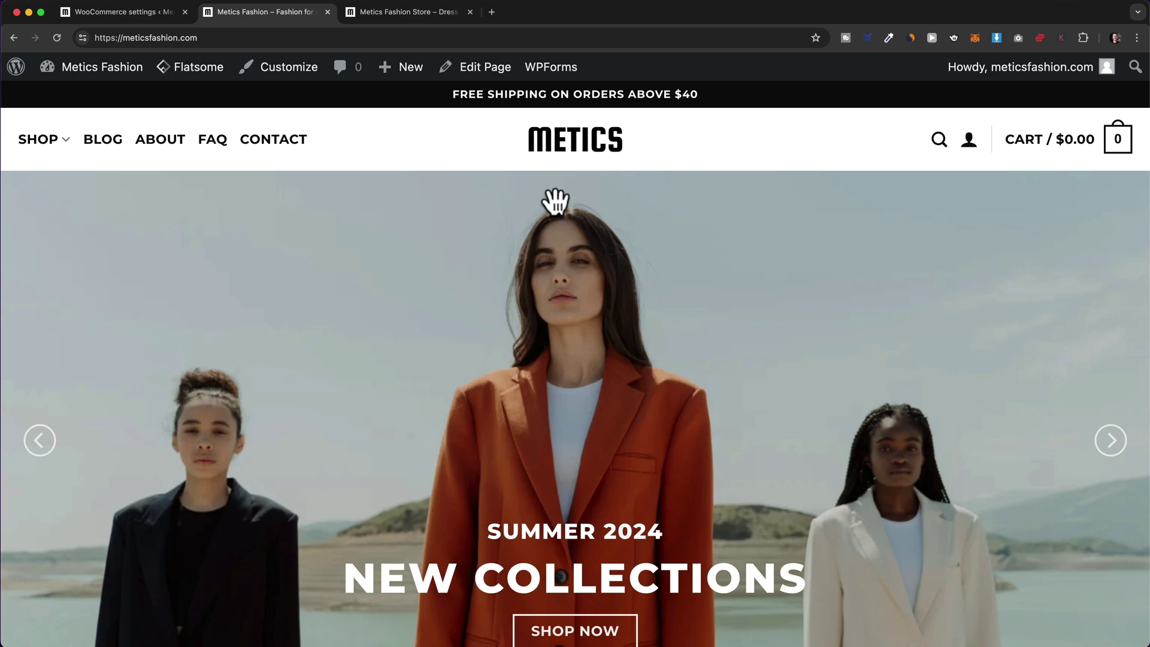
pyautogui.click(39, 144)
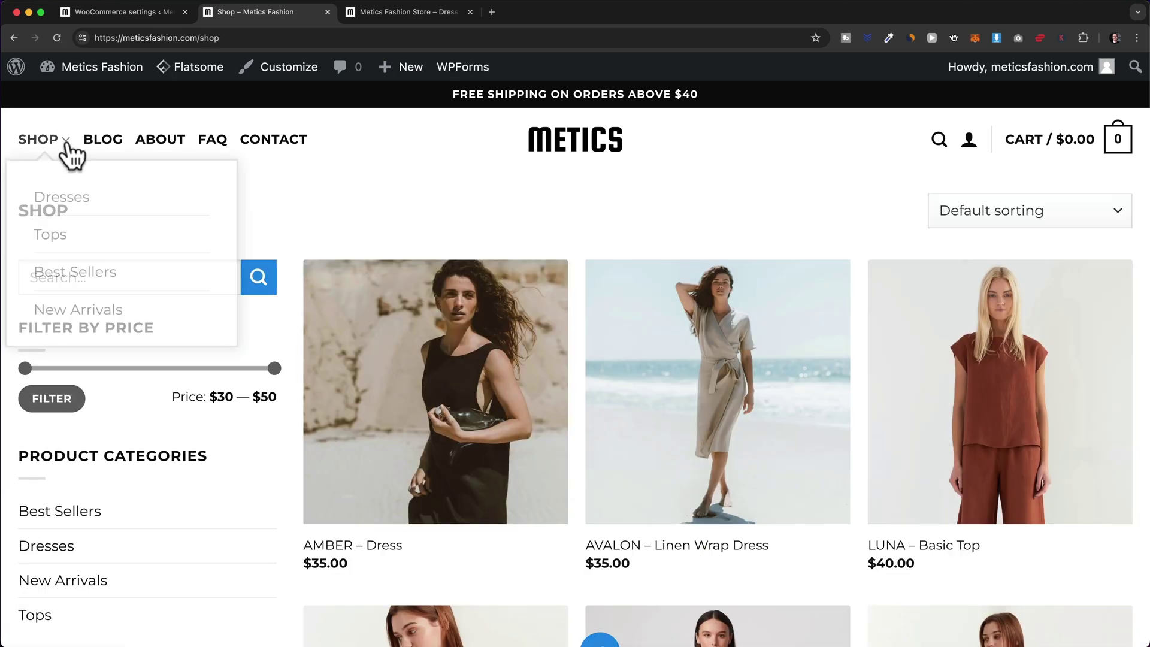
pyautogui.click(464, 377)
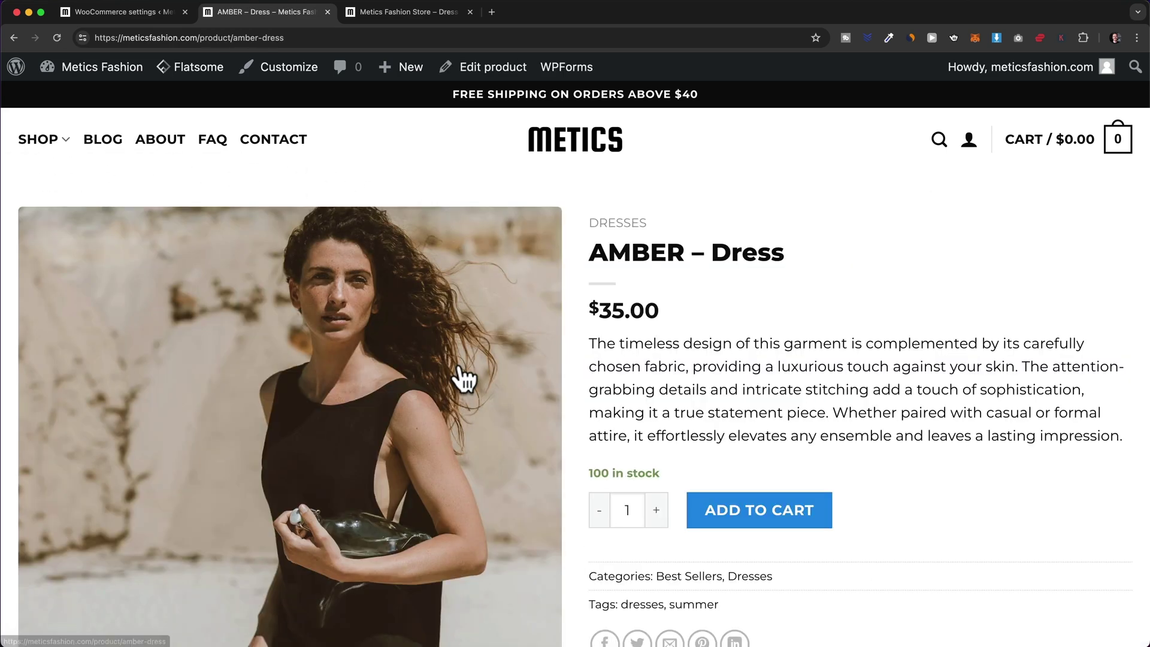
pyautogui.click(788, 509)
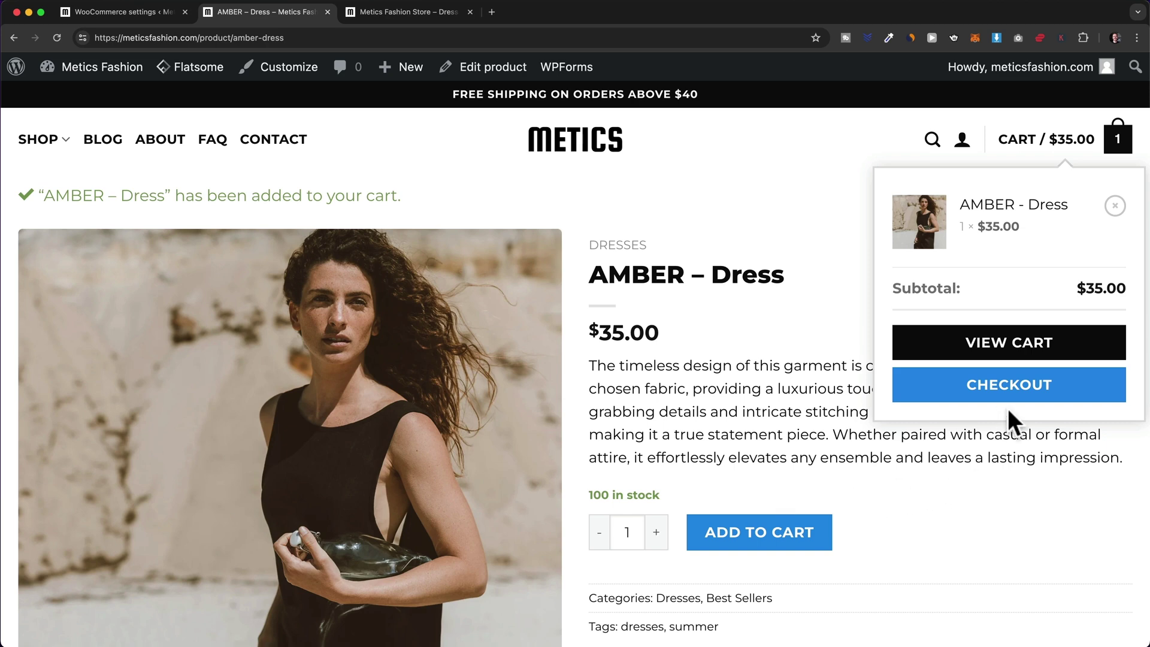
pyautogui.click(1015, 392)
# Confirm the checkout shipping line shows Standard Shipping at $7.00.
pyautogui.scroll(-2, 1017, 401)
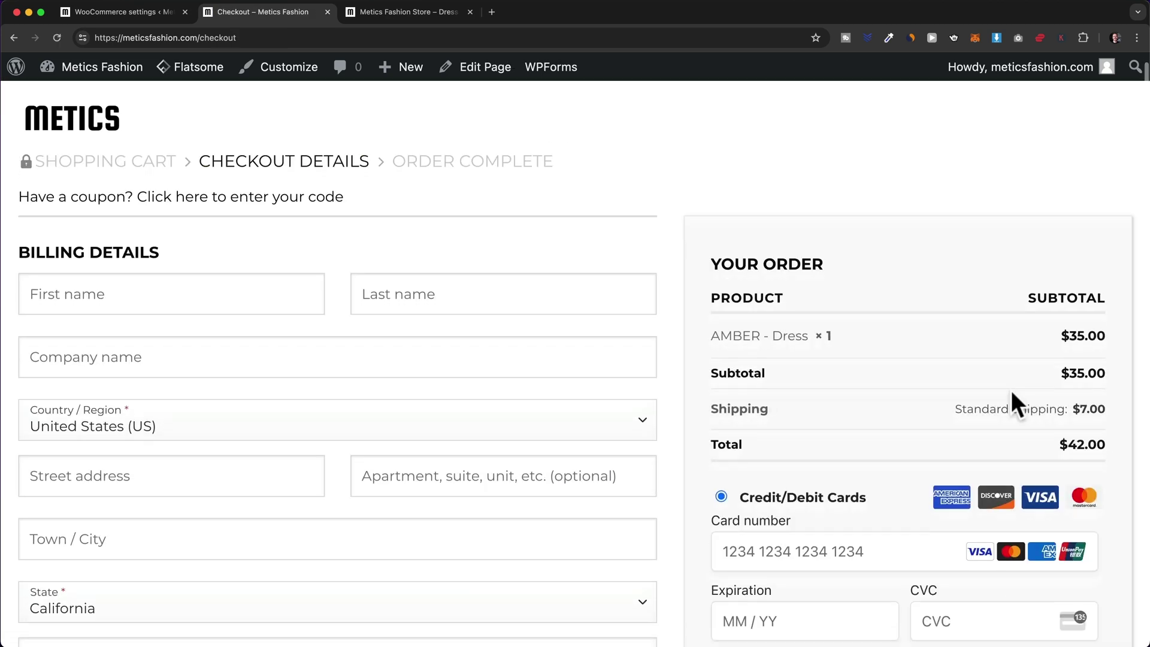
pyautogui.moveTo(735, 340); pyautogui.dragTo(904, 342)
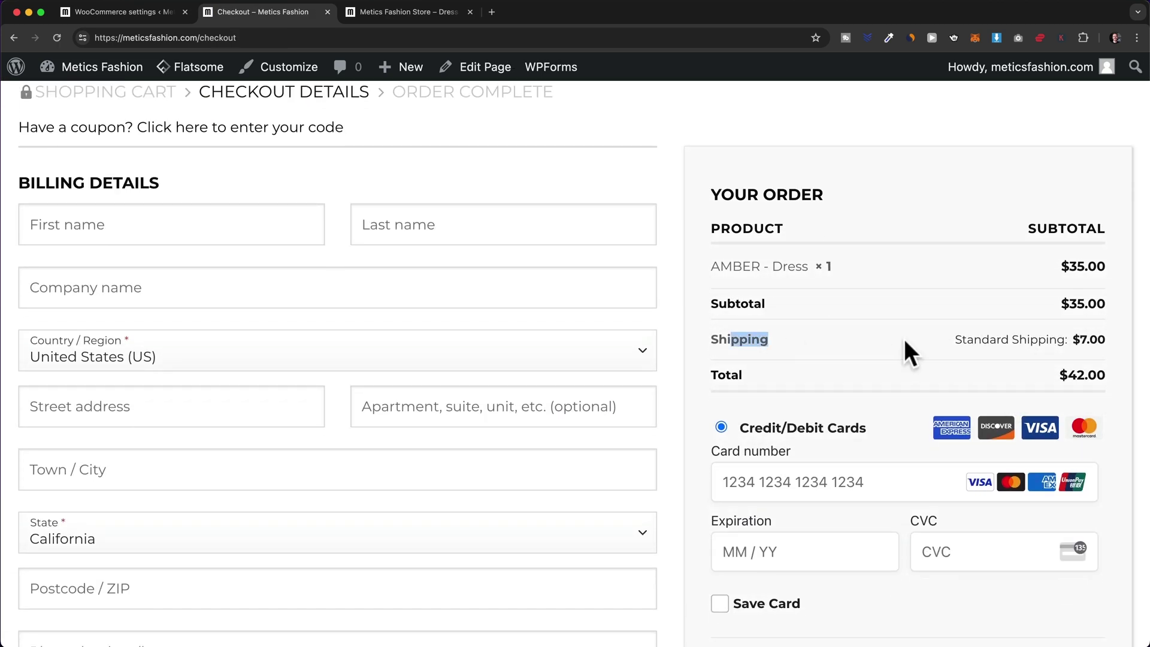
pyautogui.moveTo(1038, 339); pyautogui.dragTo(1118, 328)
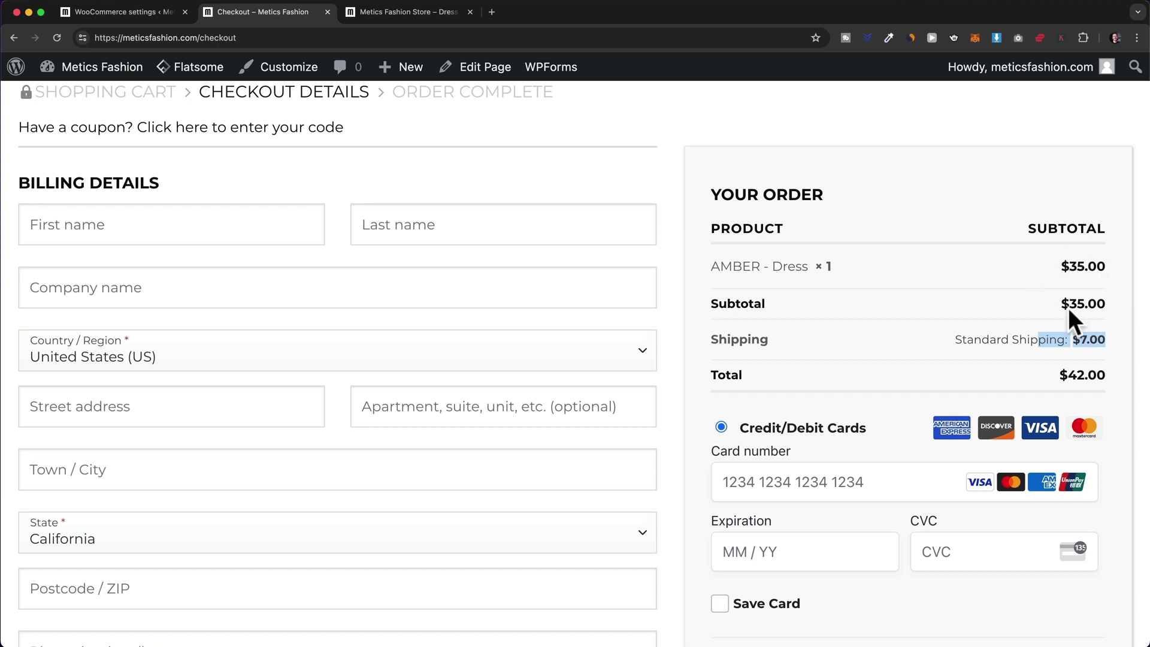
pyautogui.click(1059, 268)
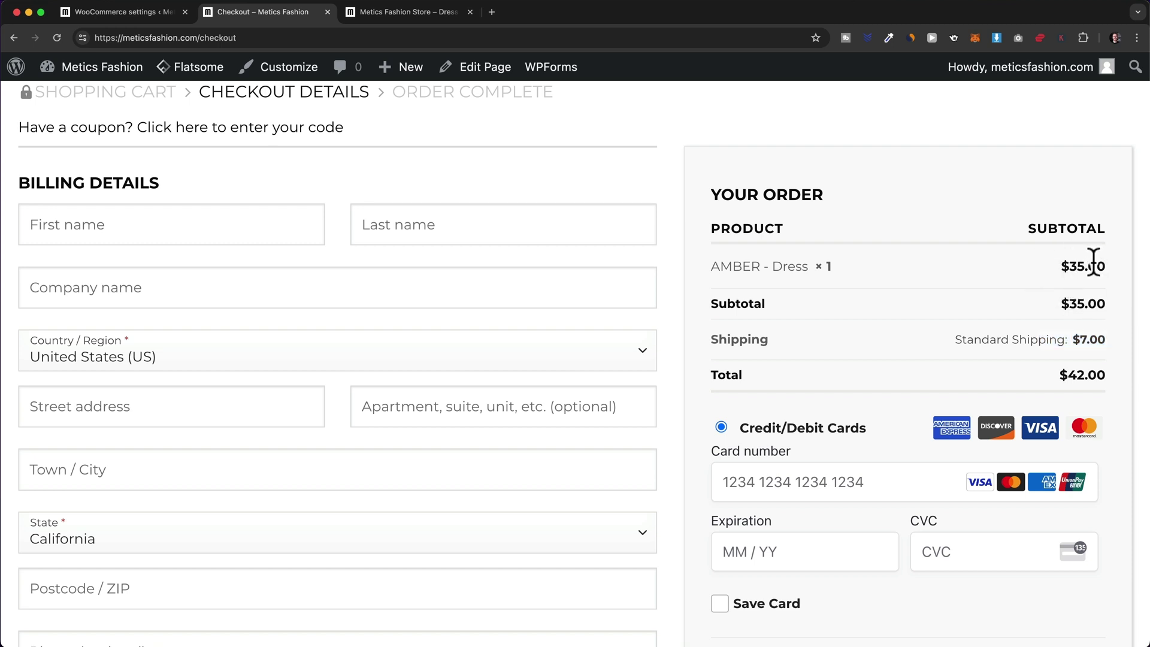
# Set the checkout country to Turkey and confirm the $15.00 shipping charge.
pyautogui.click(208, 348)
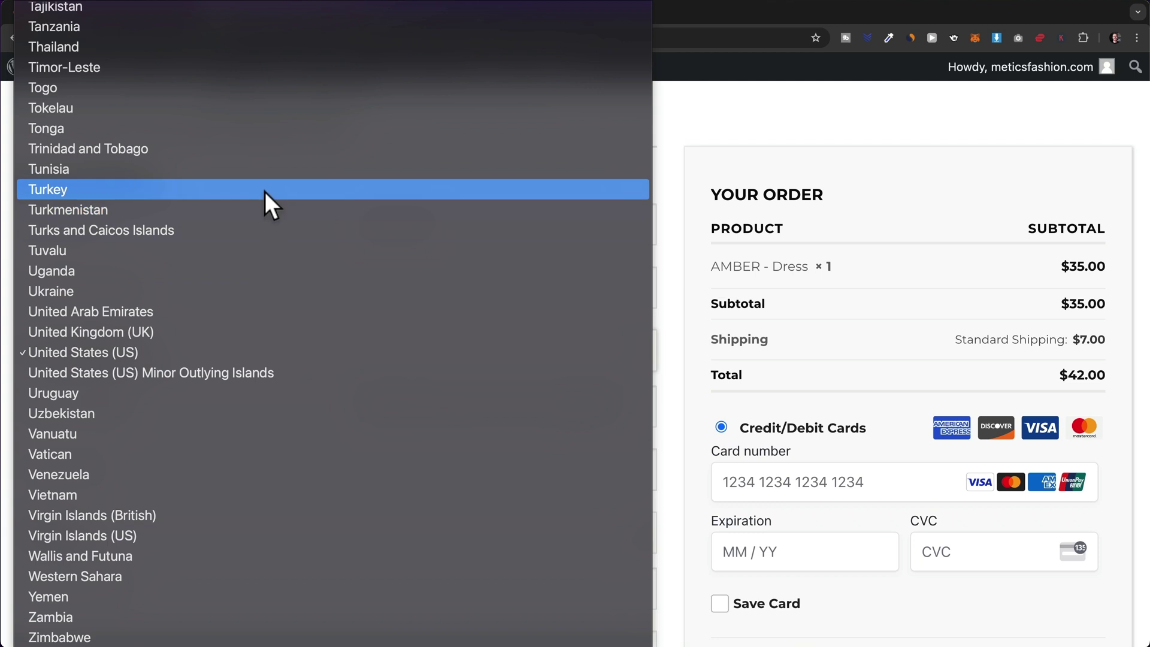
pyautogui.click(265, 191)
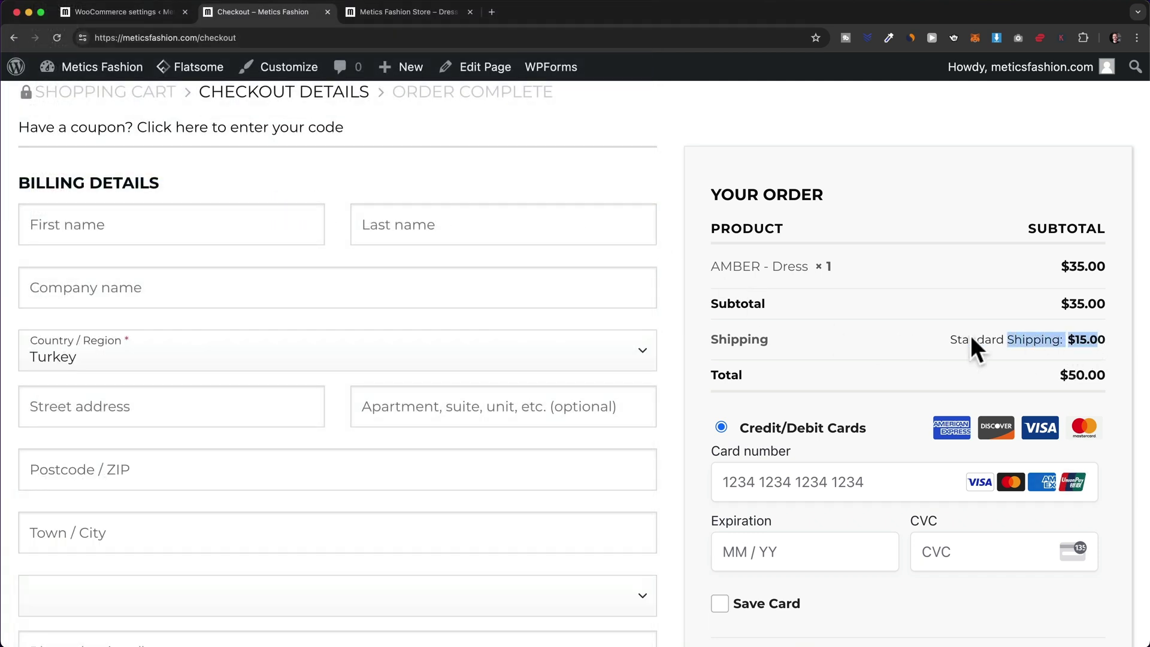
pyautogui.scroll(2, 908, 336)
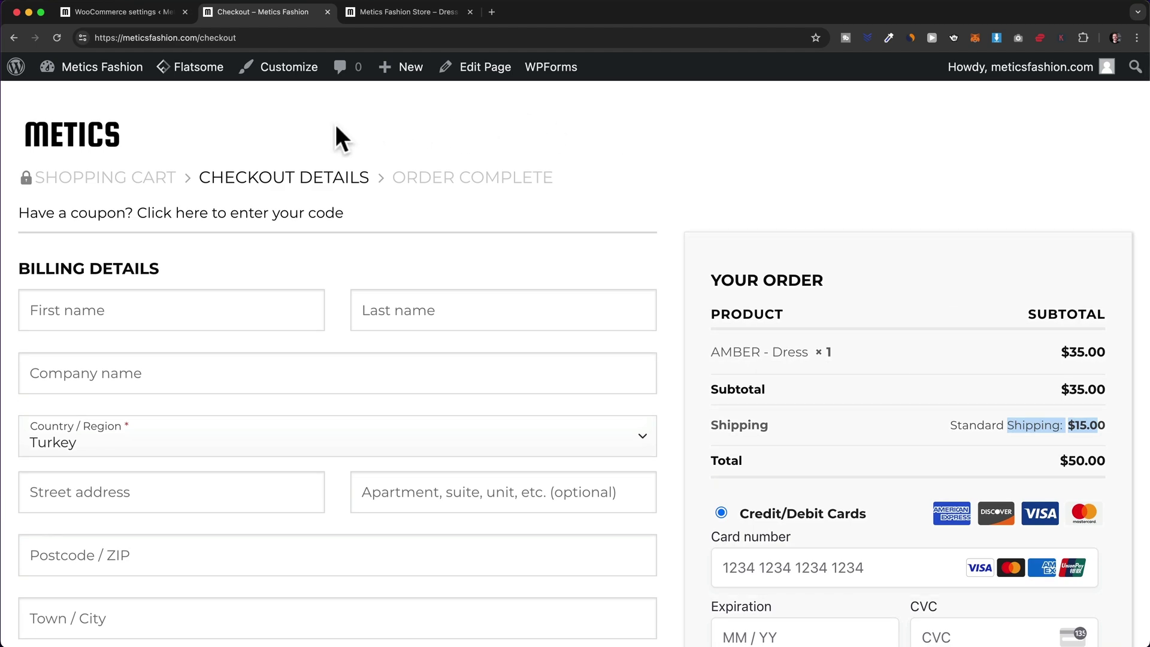
# Add the $40 LUNA – Basic Top to the cart from the store home page.
pyautogui.click(95, 135)
pyautogui.scroll(-6, 264, 218)
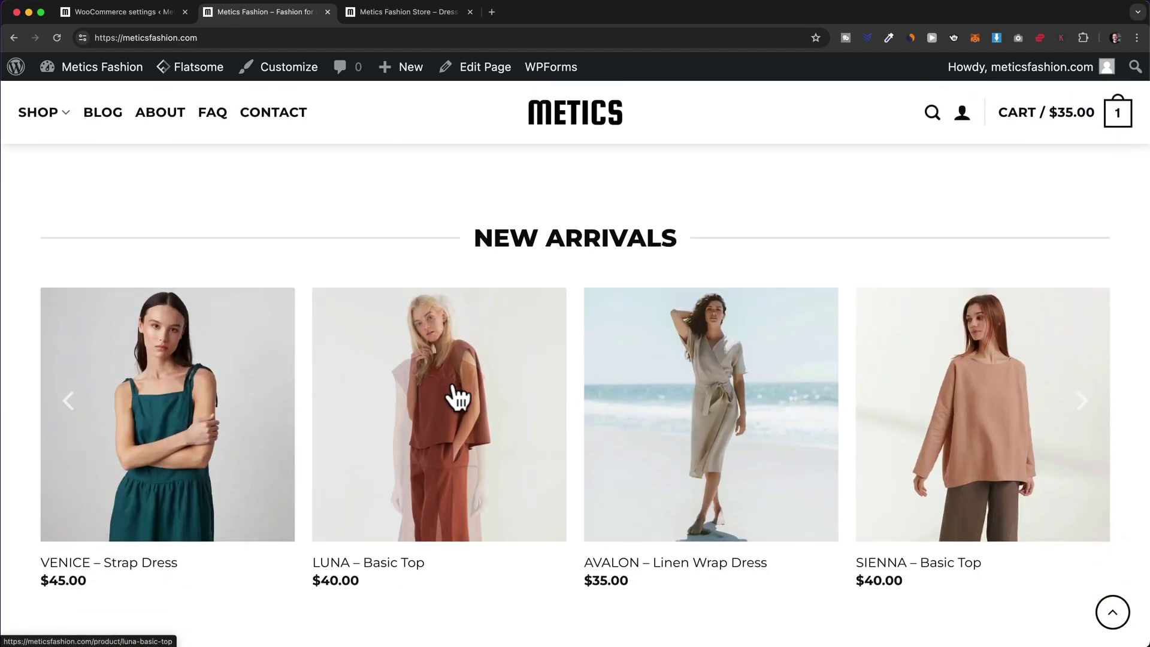
pyautogui.click(457, 386)
pyautogui.click(792, 508)
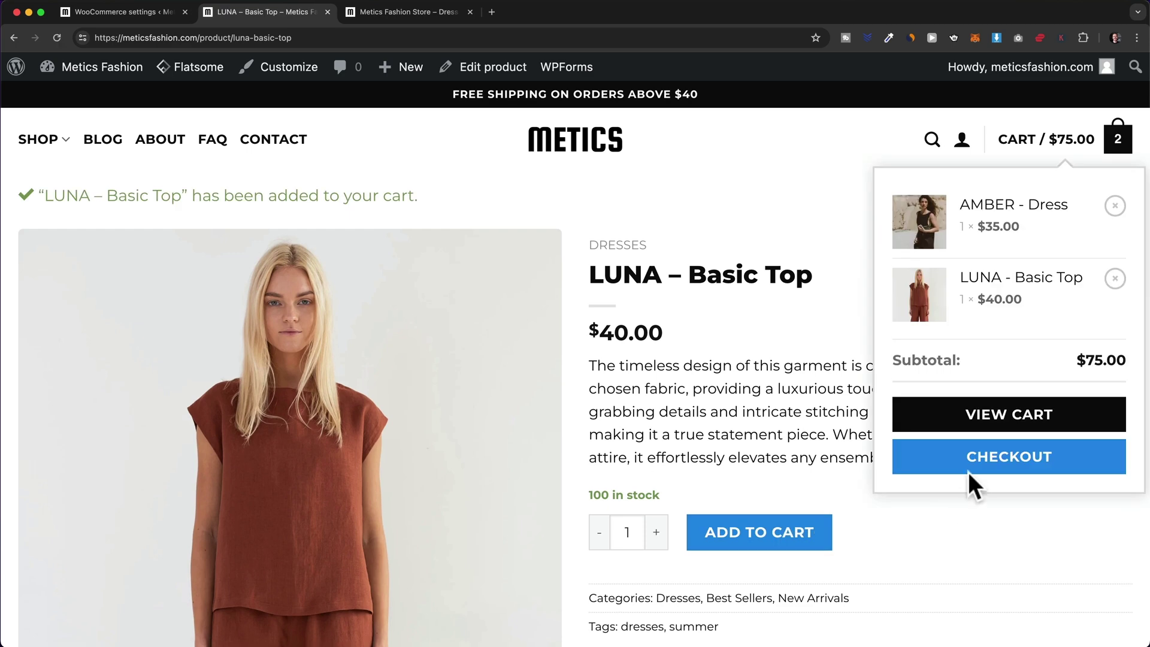
# At checkout, switch the country back to United States (US) and confirm Free shipping with a $75.00 total.
pyautogui.click(968, 471)
pyautogui.scroll(-2, 970, 472)
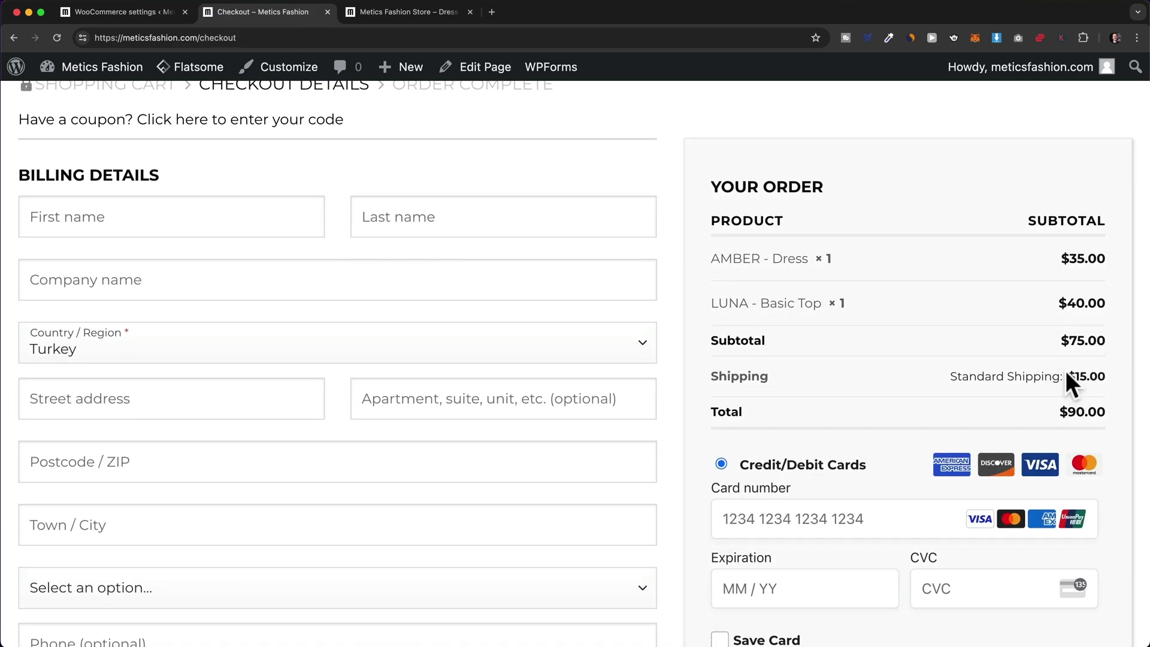
pyautogui.click(455, 347)
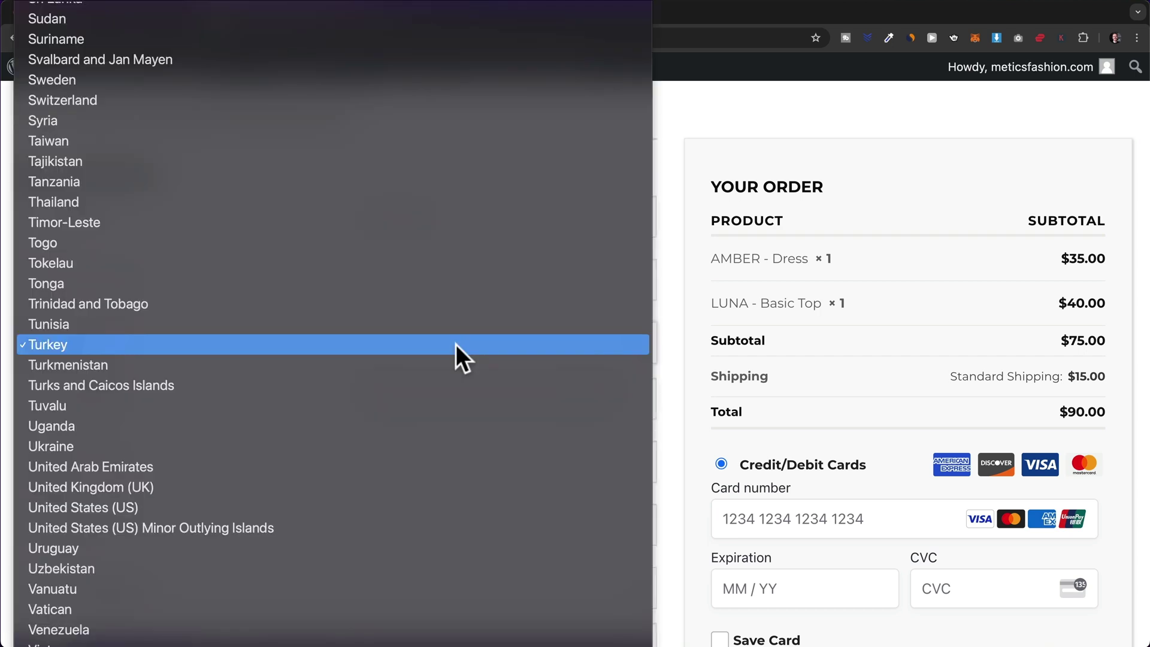
pyautogui.click(413, 505)
pyautogui.scroll(-2, 799, 293)
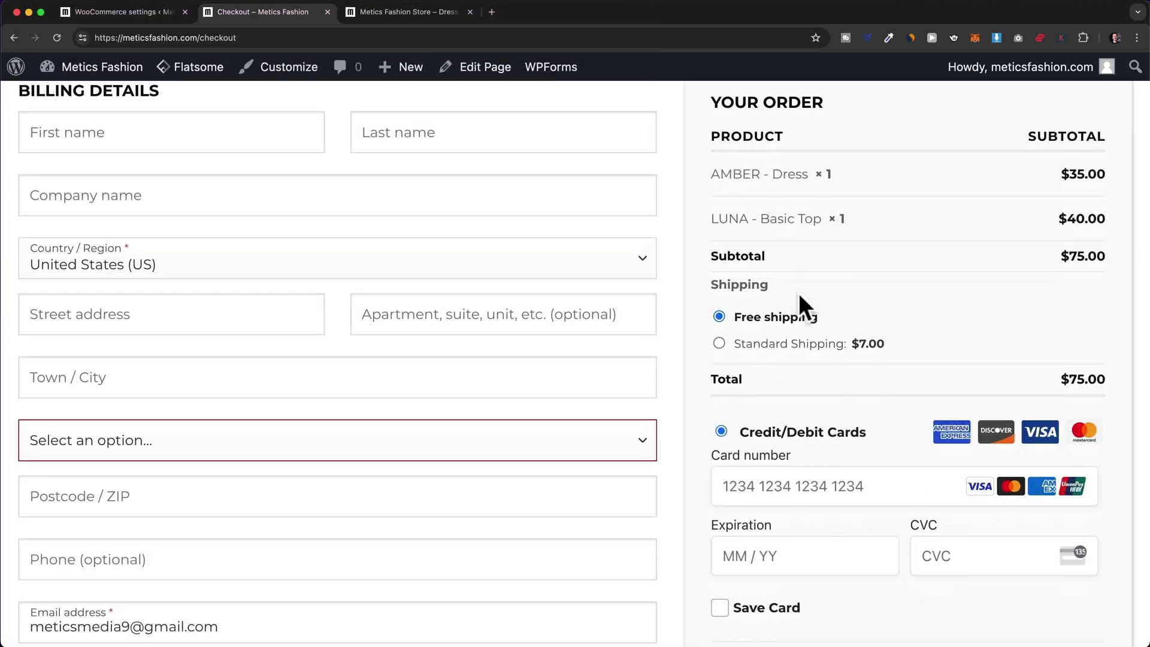